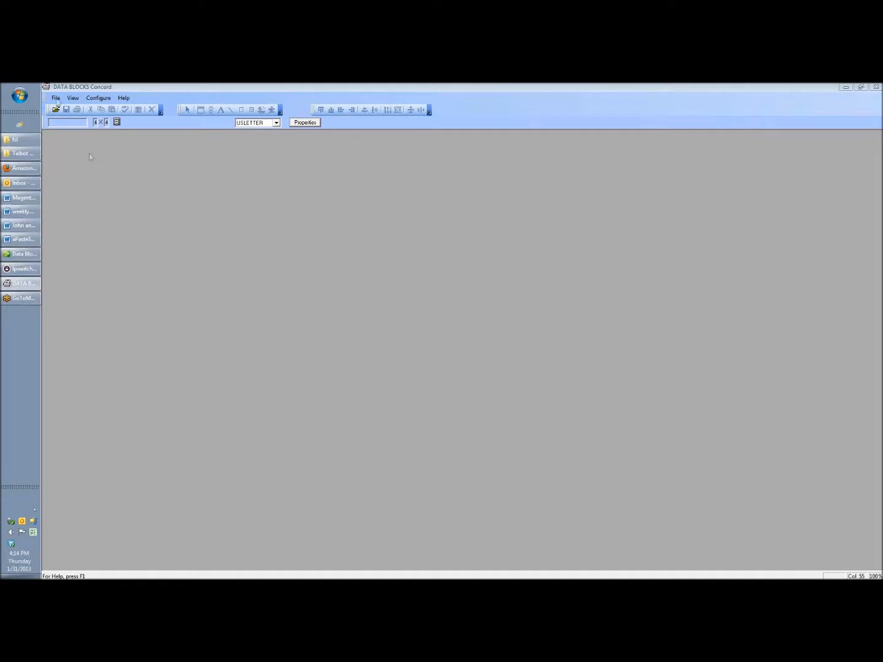
- Create a new form without the EZ Form wizard, in portrait, 4 rows and 4 columns per inch, on USLETTER paper
{"action": "mouse_move", "coordinate": [73, 119]}
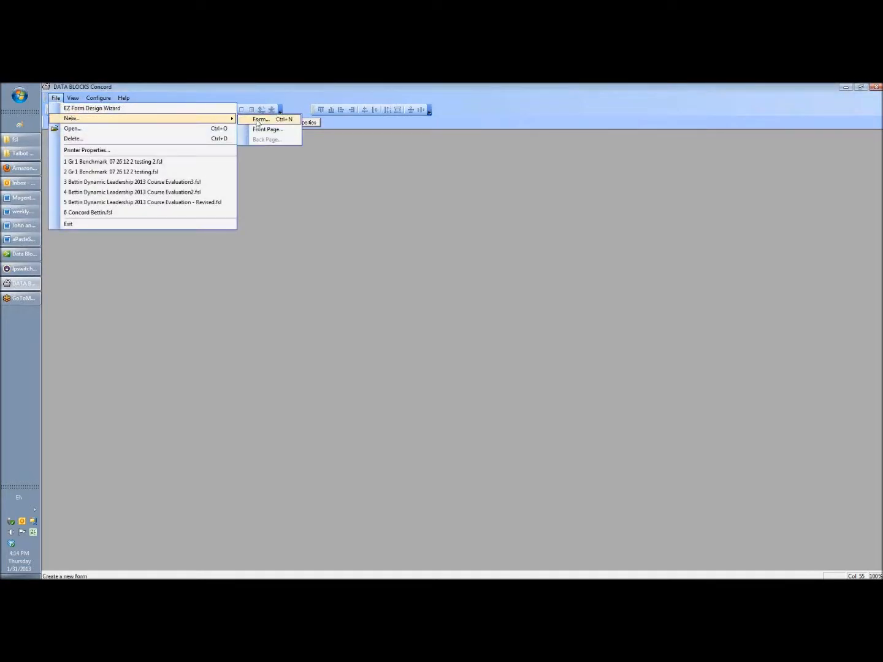
{"action": "left_click", "coordinate": [263, 121]}
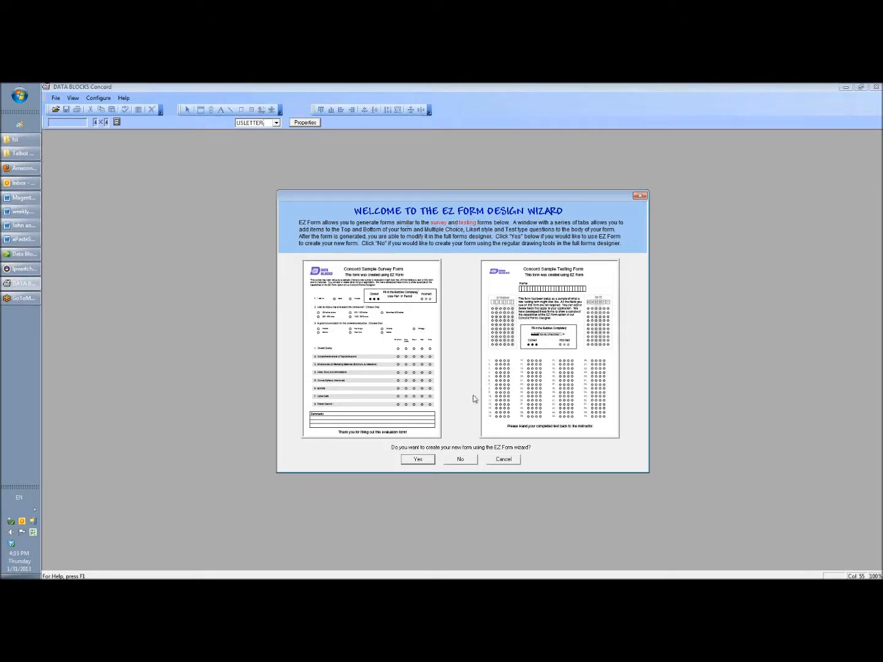
{"action": "left_click", "coordinate": [463, 460]}
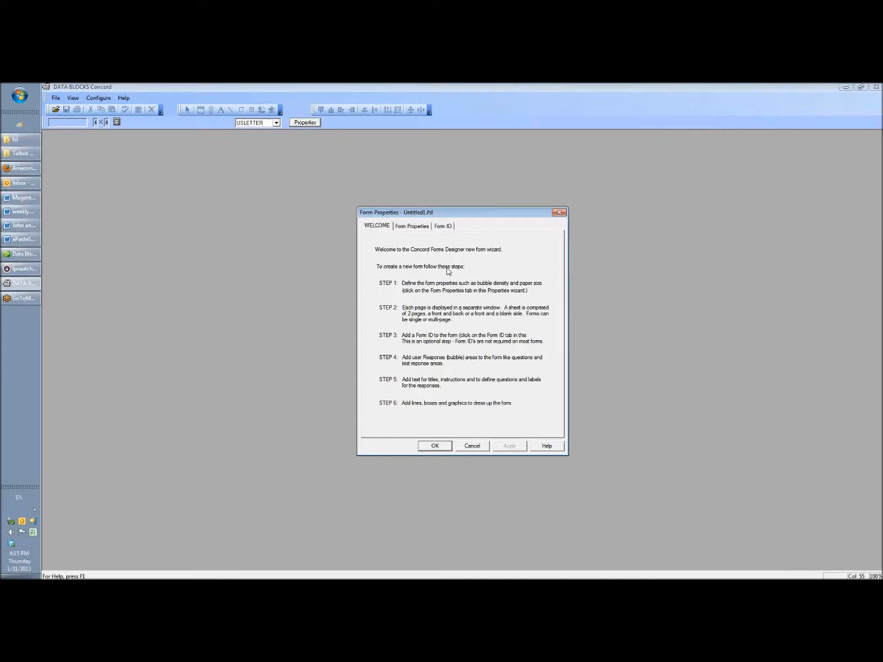
{"action": "left_click", "coordinate": [423, 229]}
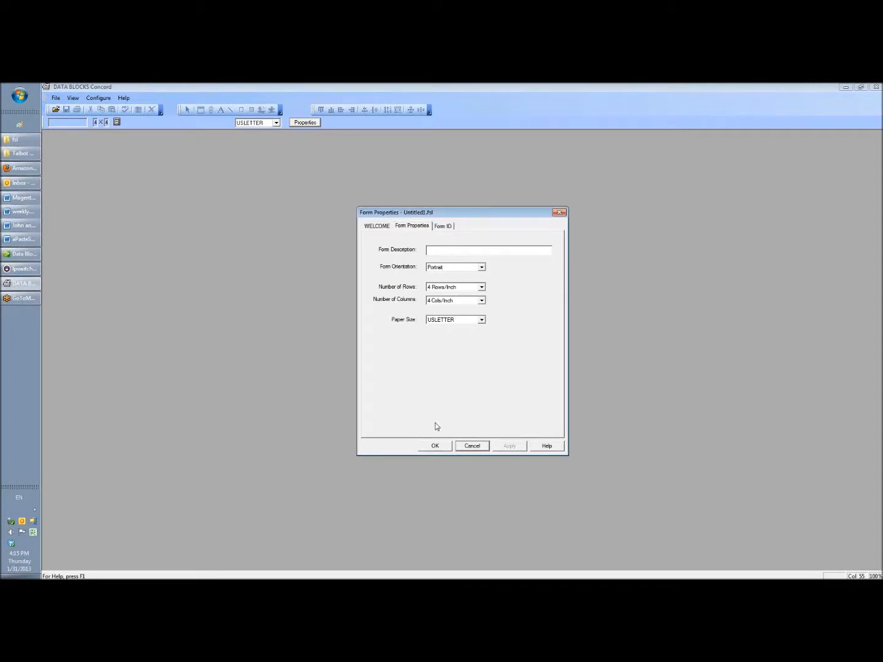
{"action": "left_click", "coordinate": [435, 447]}
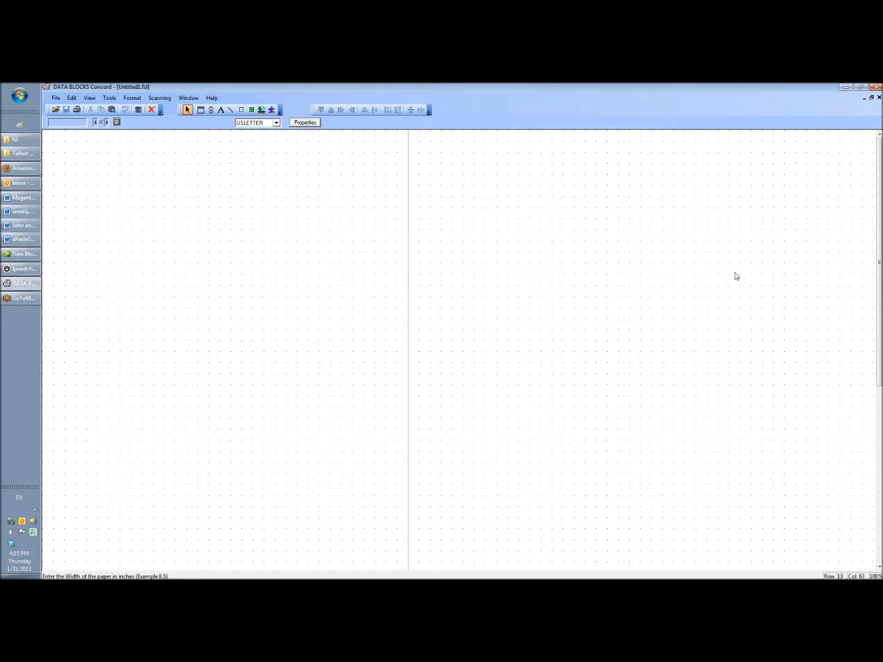
{"action": "left_click_drag", "start_coordinate": [880, 268], "coordinate": [879, 328]}
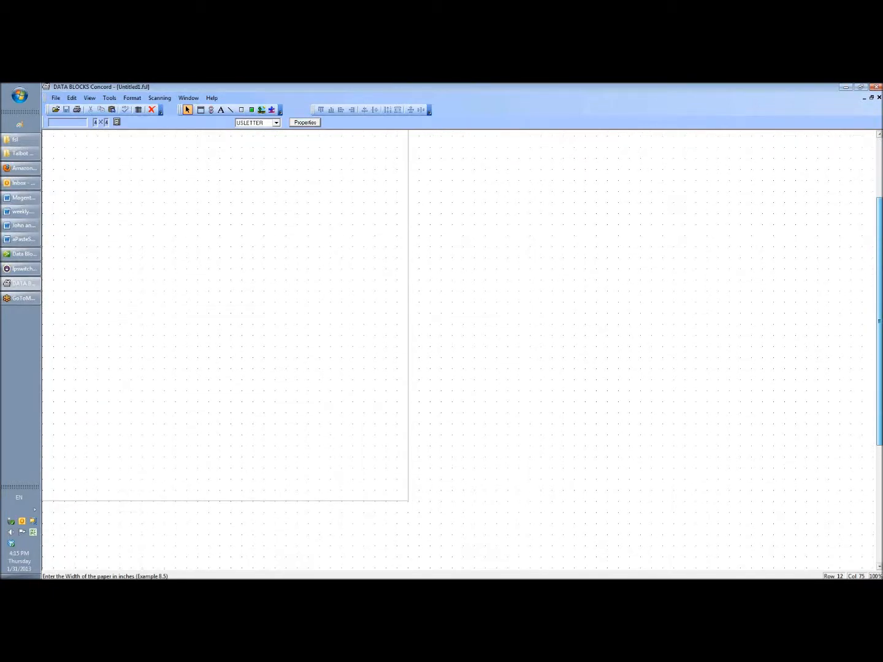
{"action": "left_click_drag", "start_coordinate": [881, 327], "coordinate": [880, 268]}
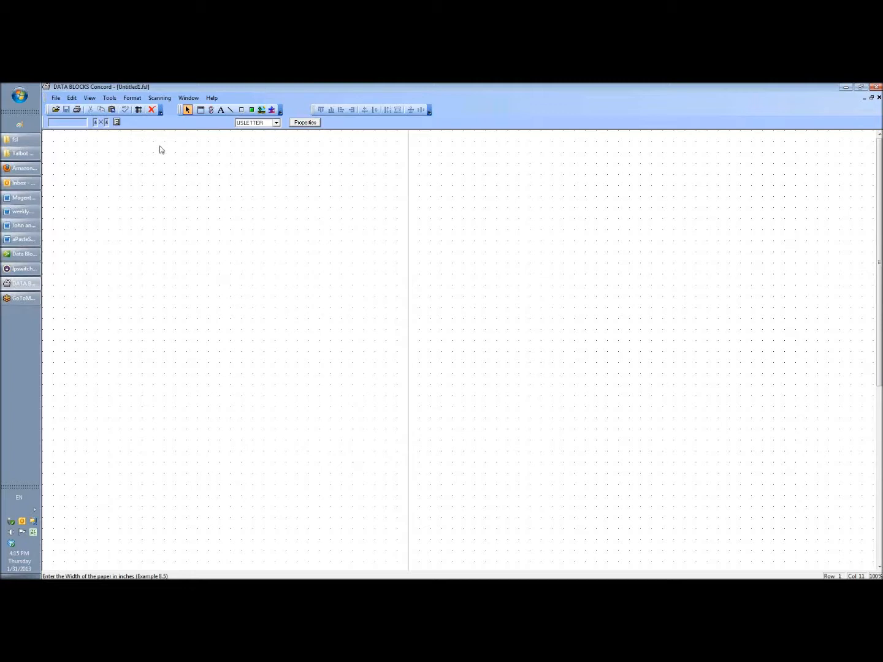
- Place a text field near the top of the blank page
{"action": "left_click", "coordinate": [109, 98]}
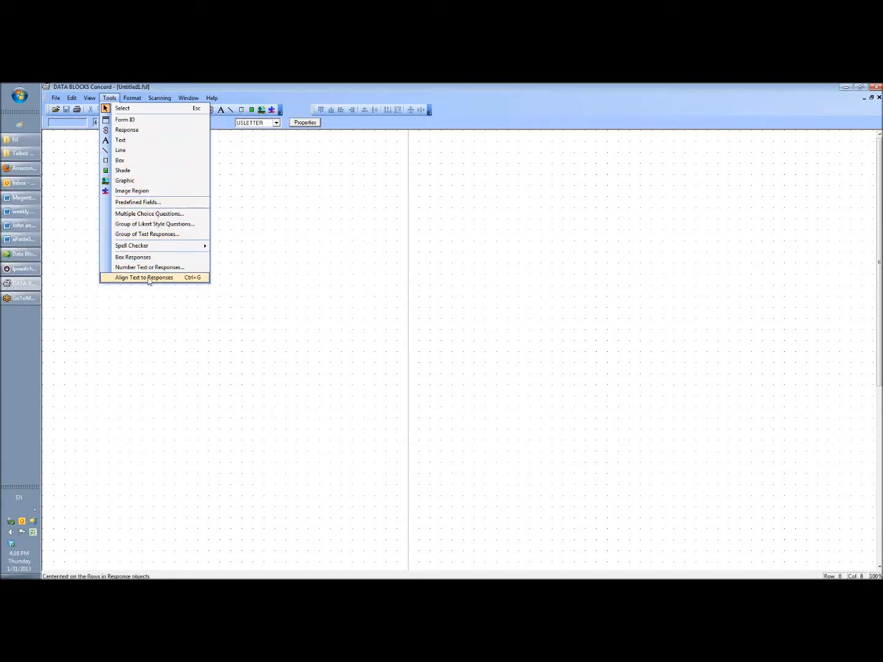
{"action": "left_click", "coordinate": [158, 142]}
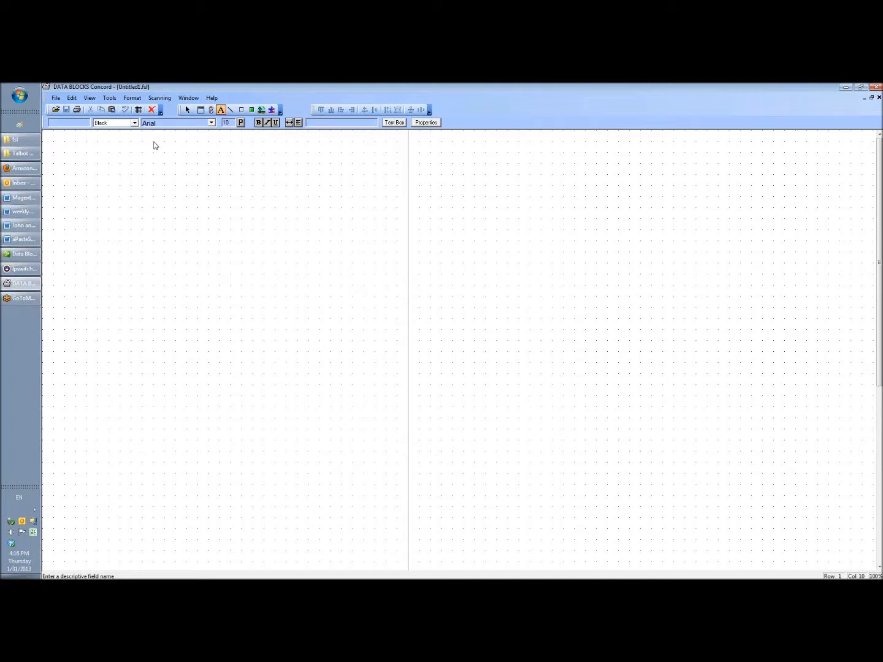
{"action": "left_click_drag", "start_coordinate": [155, 145], "coordinate": [206, 177]}
{"action": "left_click_drag", "start_coordinate": [206, 177], "coordinate": [205, 177]}
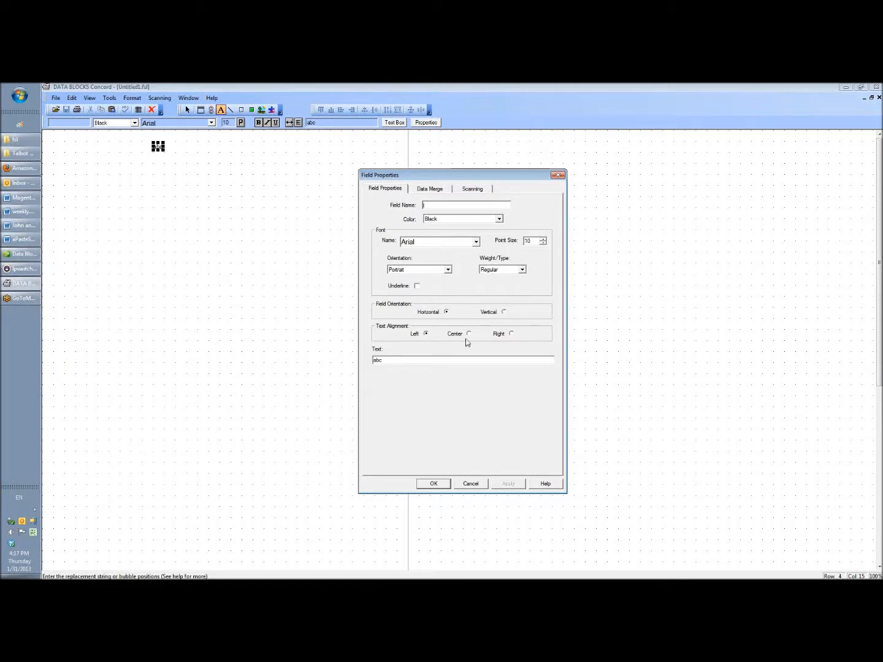
- Replace the new field's text with "THIS IS MY TITLE FOR MY NEW FORM"
{"action": "left_click_drag", "start_coordinate": [391, 361], "coordinate": [353, 382]}
{"action": "key", "text": "BackSpace"}
{"action": "type", "text": "THIS"}
{"action": "type", "text": " IS MY TILE"}
{"action": "type", "text": "ITLE FOR"}
{"action": "type", "text": " MY NEW FORM"}
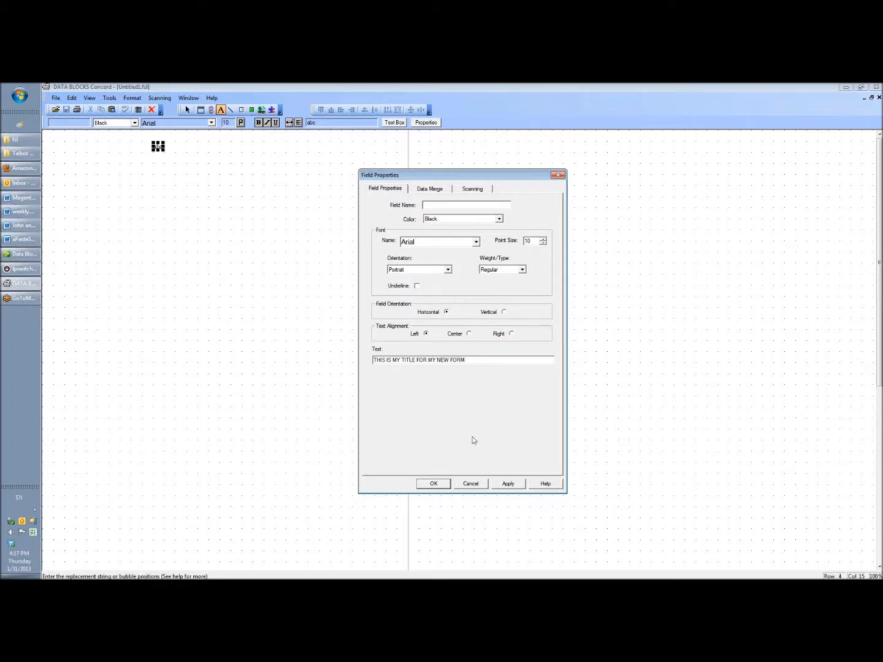
- Set the title to 20 point bold and move it left so it sits roughly centred at the top of the page
{"action": "double_click", "coordinate": [527, 240]}
{"action": "type", "text": "20"}
{"action": "left_click", "coordinate": [522, 270]}
{"action": "left_click", "coordinate": [499, 284]}
{"action": "left_click", "coordinate": [434, 485]}
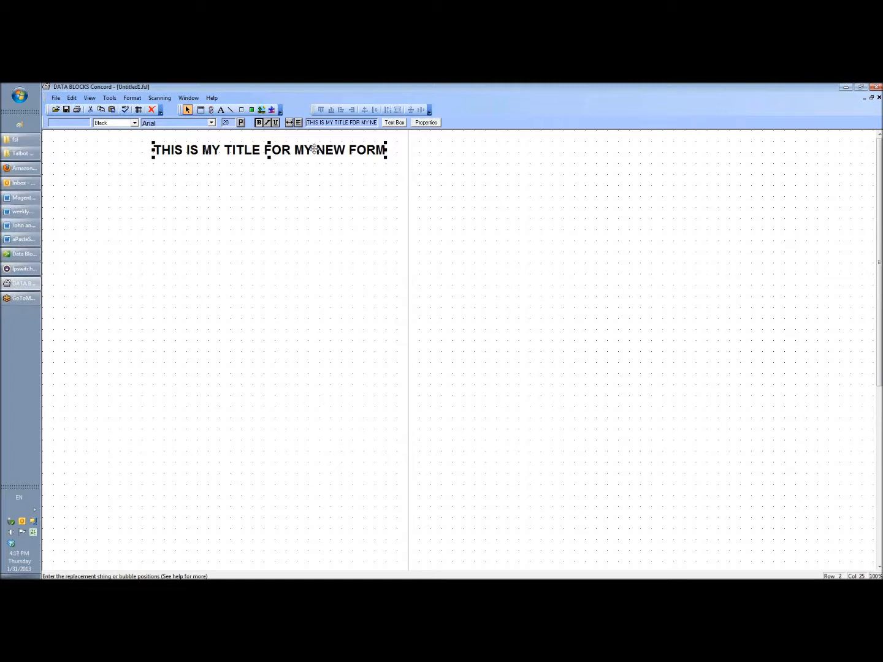
{"action": "left_click_drag", "start_coordinate": [314, 150], "coordinate": [270, 152]}
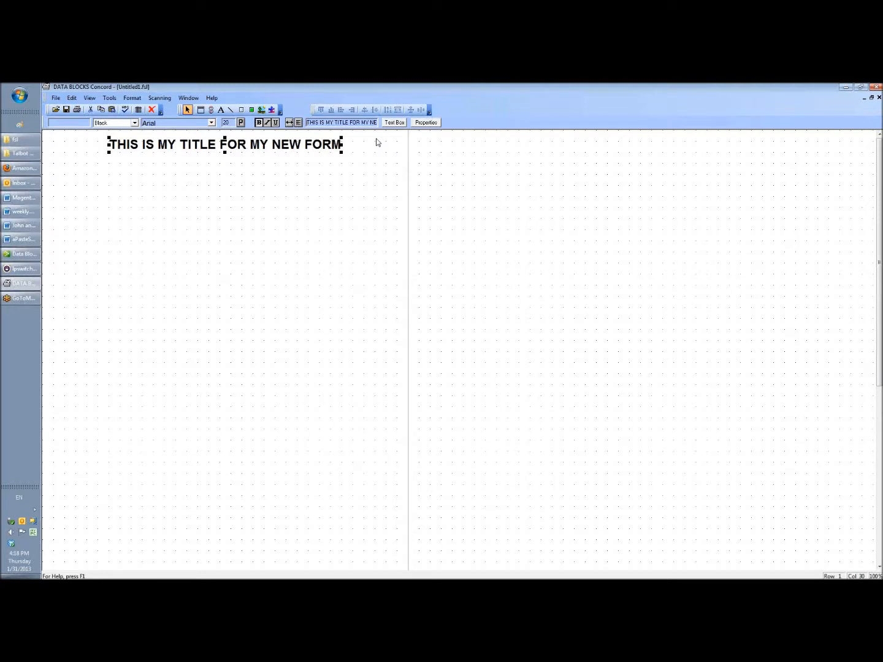
{"action": "left_click", "coordinate": [426, 123]}
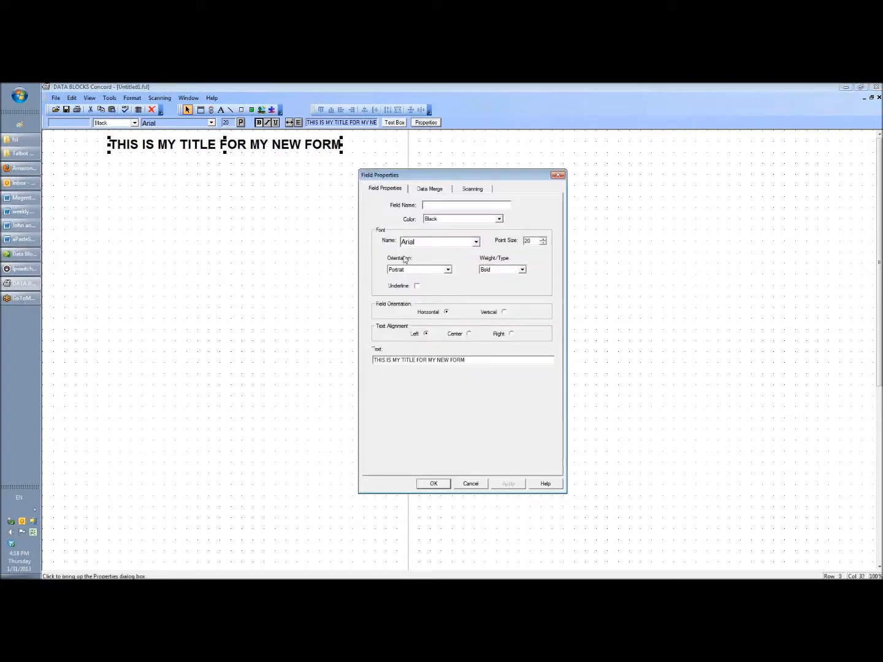
{"action": "left_click", "coordinate": [477, 484]}
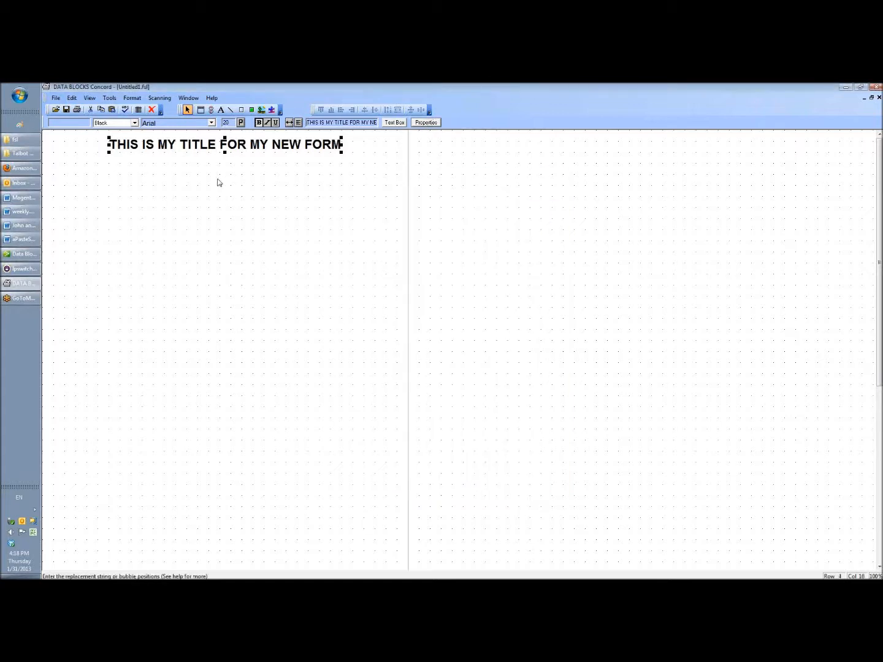
{"action": "double_click", "coordinate": [205, 145]}
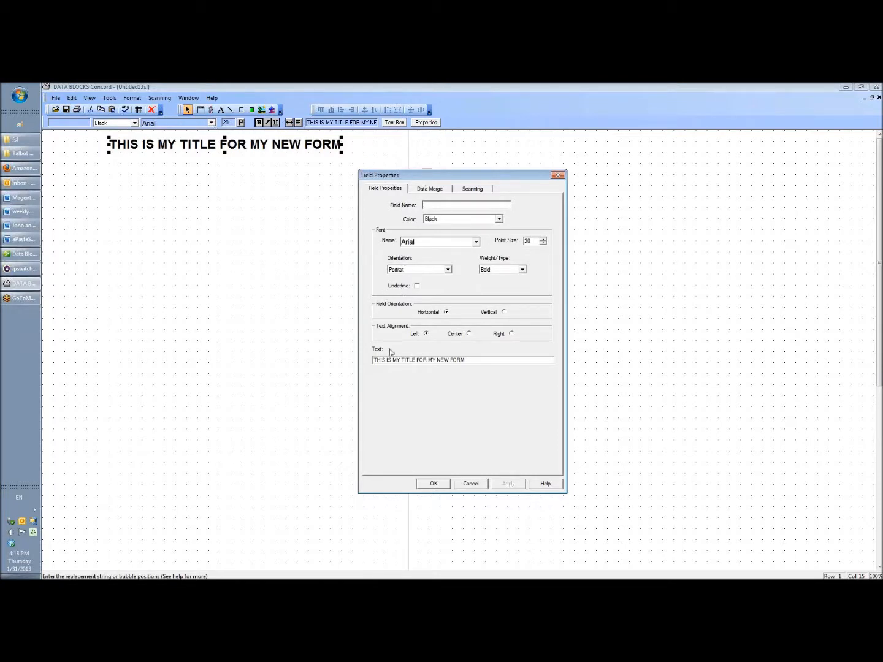
{"action": "left_click", "coordinate": [467, 484]}
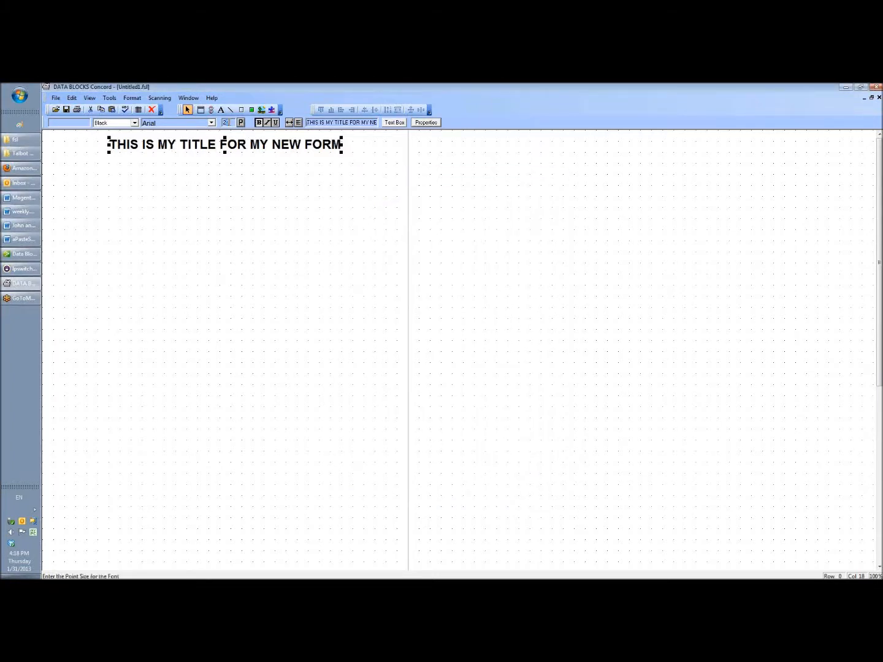
- Set the title's point size to 24
{"action": "type", "text": "4"}
{"action": "key", "text": "Return"}
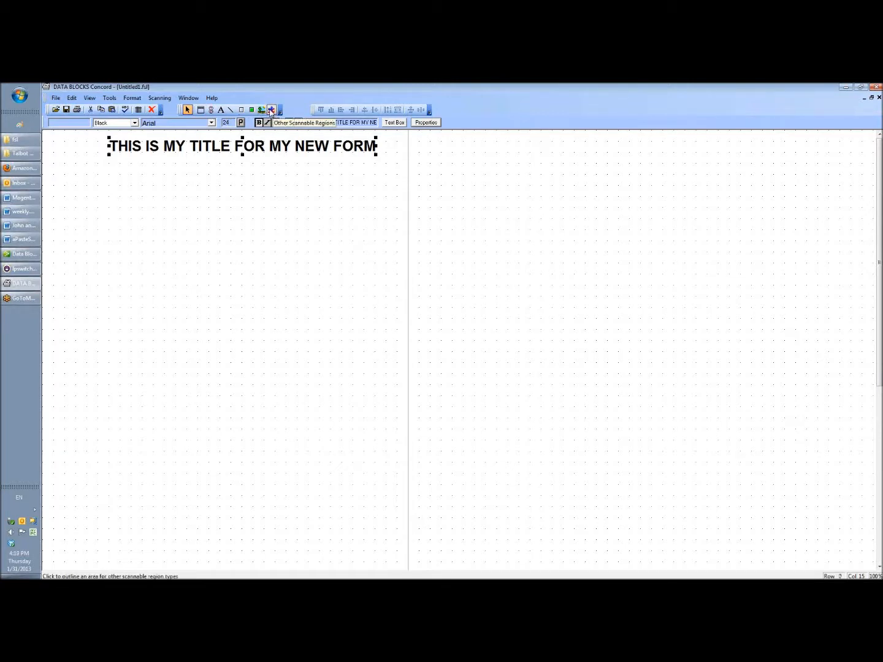
{"action": "left_click", "coordinate": [109, 98]}
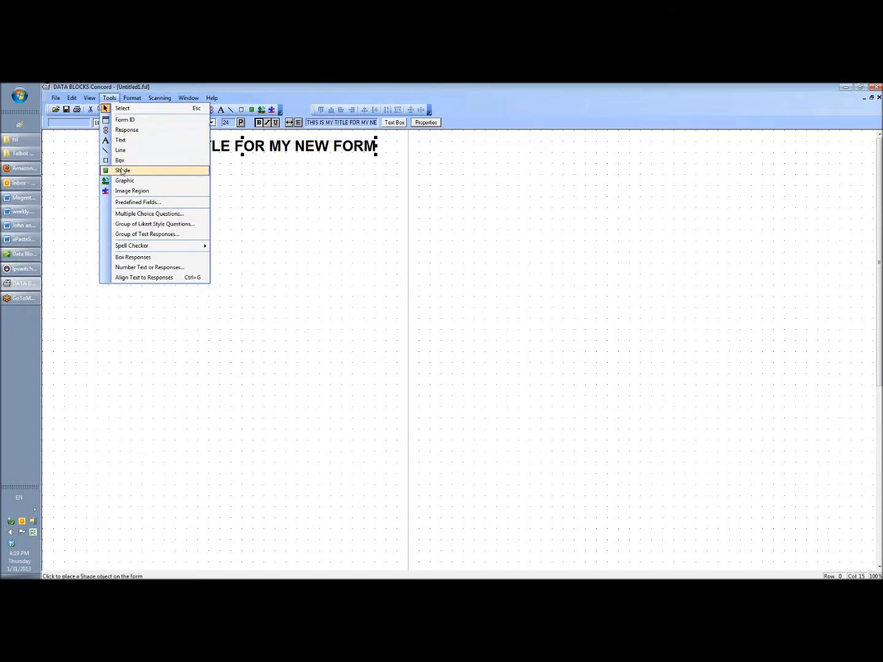
{"action": "left_click", "coordinate": [241, 101]}
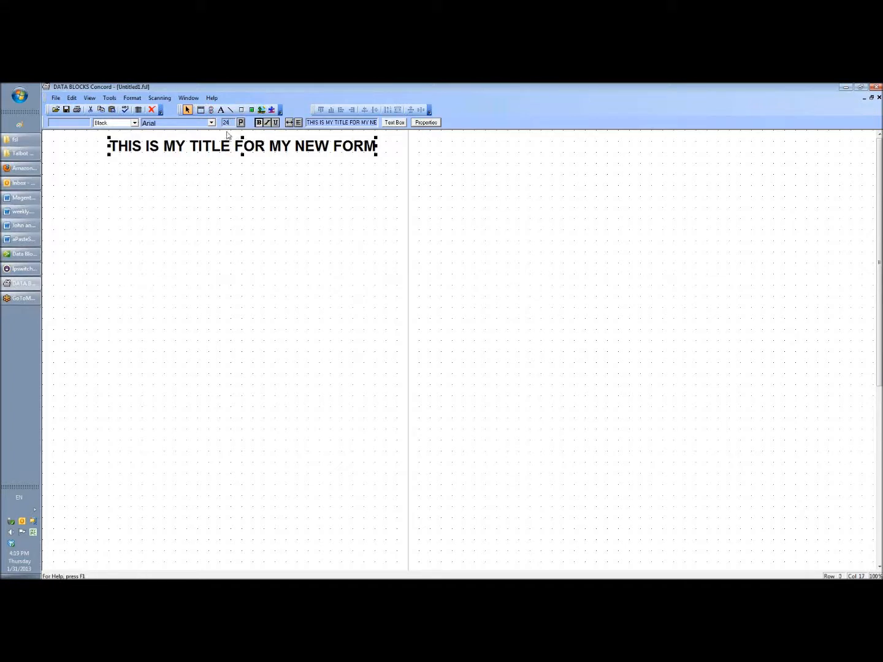
- Draw a horizontal line below the title and set its line width to 4
{"action": "left_click", "coordinate": [230, 111]}
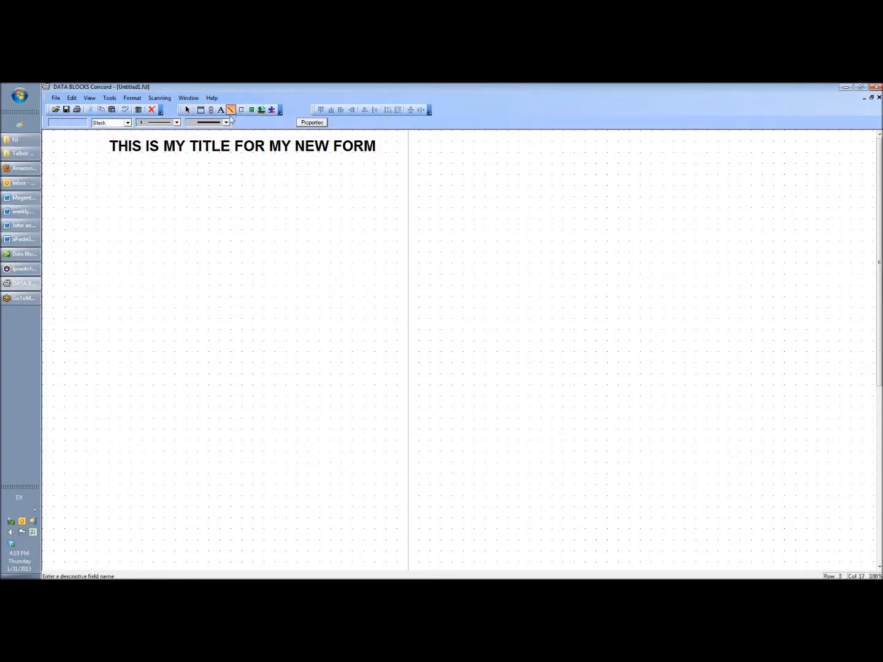
{"action": "left_click_drag", "start_coordinate": [131, 185], "coordinate": [283, 192]}
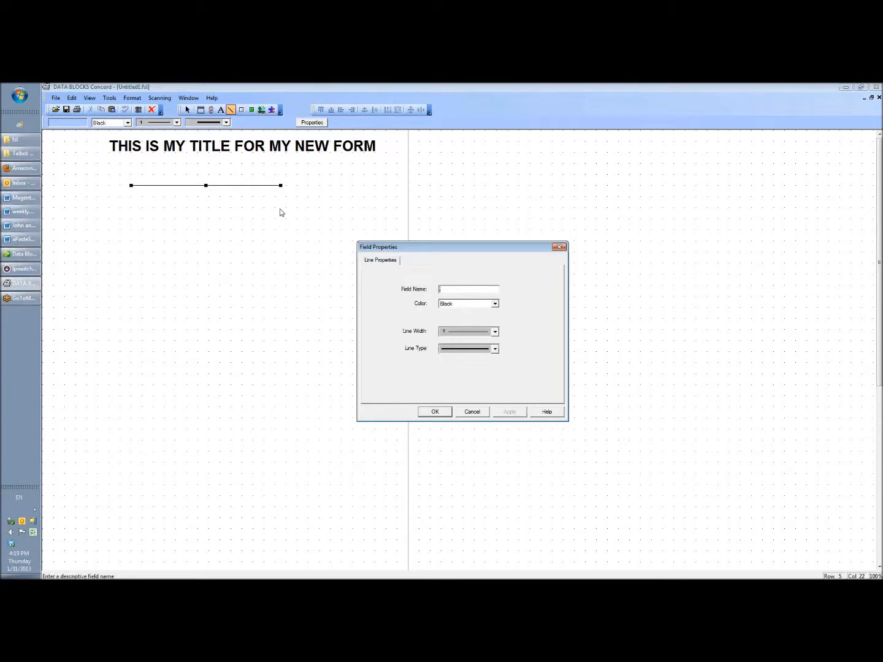
{"action": "left_click", "coordinate": [494, 332]}
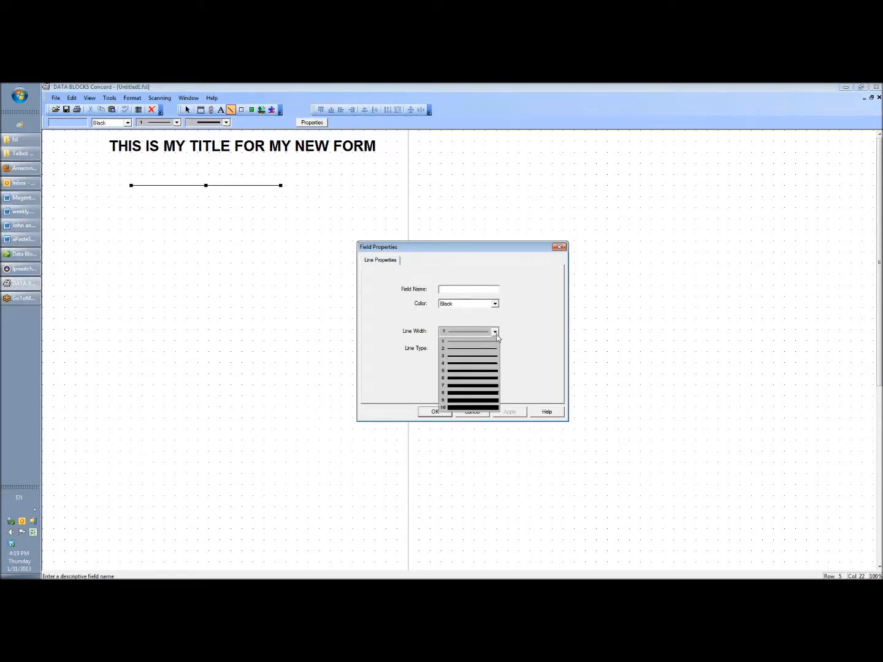
{"action": "left_click", "coordinate": [487, 364]}
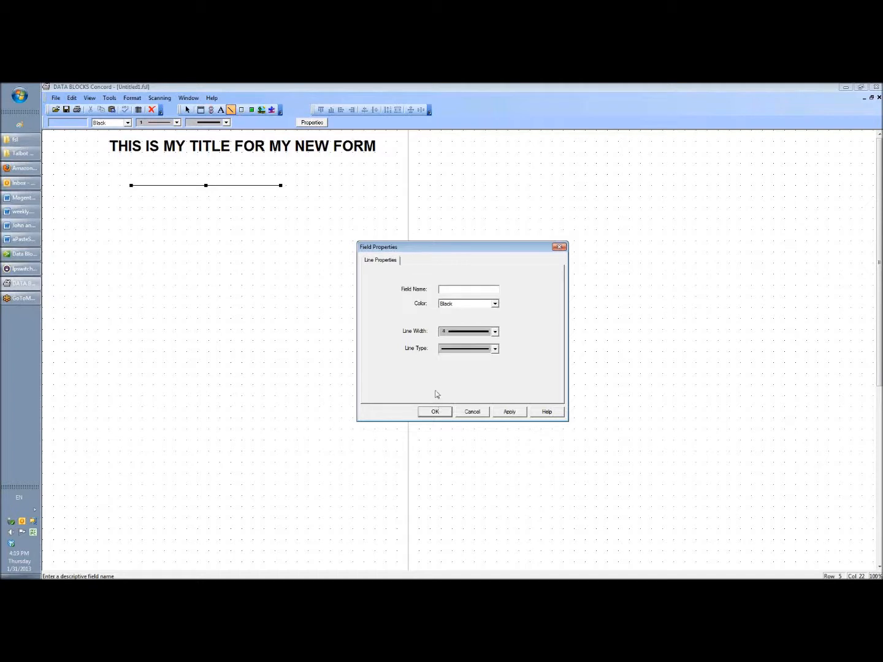
{"action": "left_click", "coordinate": [432, 413]}
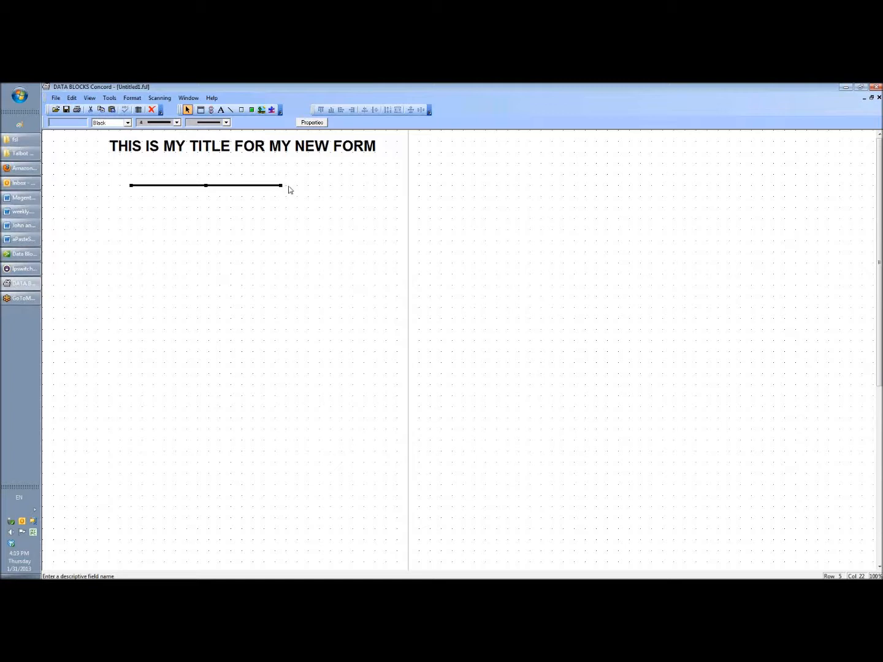
- Lengthen the horizontal line so it ends slightly short of the title's right end
{"action": "left_click_drag", "start_coordinate": [379, 186], "coordinate": [380, 186]}
{"action": "left_click_drag", "start_coordinate": [380, 185], "coordinate": [232, 186]}
{"action": "left_click_drag", "start_coordinate": [230, 185], "coordinate": [350, 185]}
- Draw a black vertical line of width 4 below the left end of the horizontal line
{"action": "left_click", "coordinate": [230, 110]}
{"action": "left_click_drag", "start_coordinate": [130, 218], "coordinate": [133, 303]}
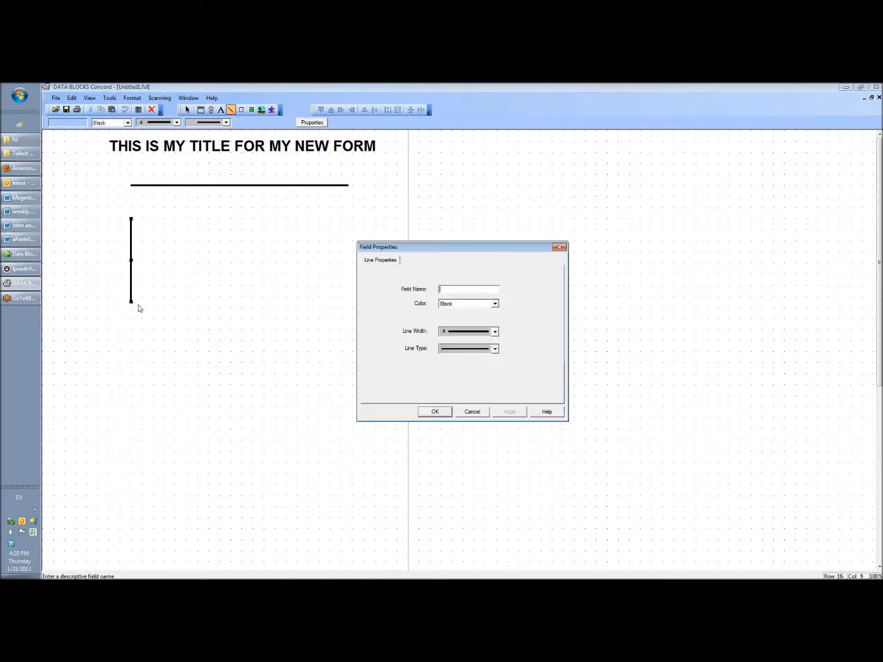
{"action": "left_click", "coordinate": [435, 412]}
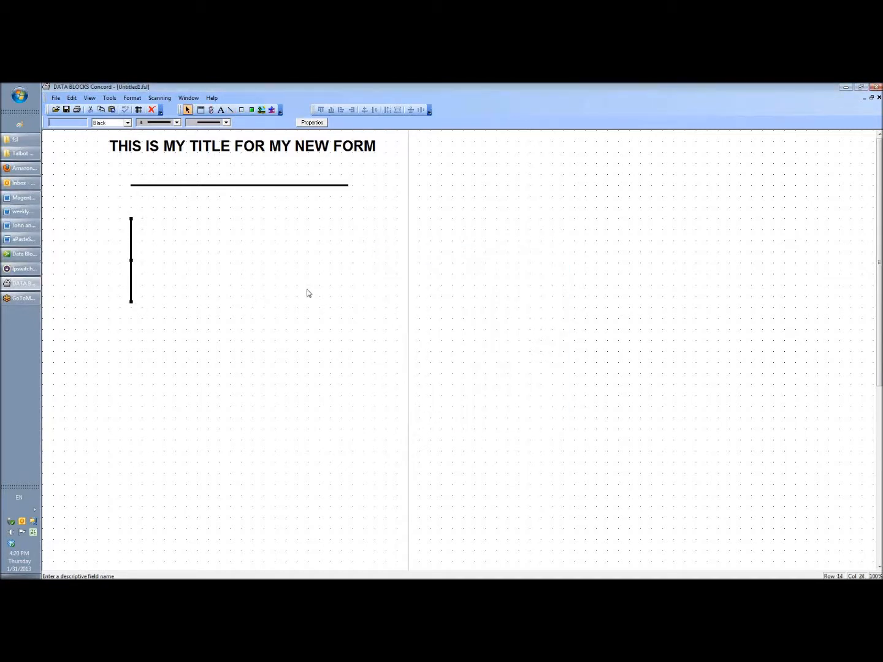
- Draw a box to the right of the vertical line with line width 1 and ROUND ALL corners
{"action": "left_click", "coordinate": [241, 110]}
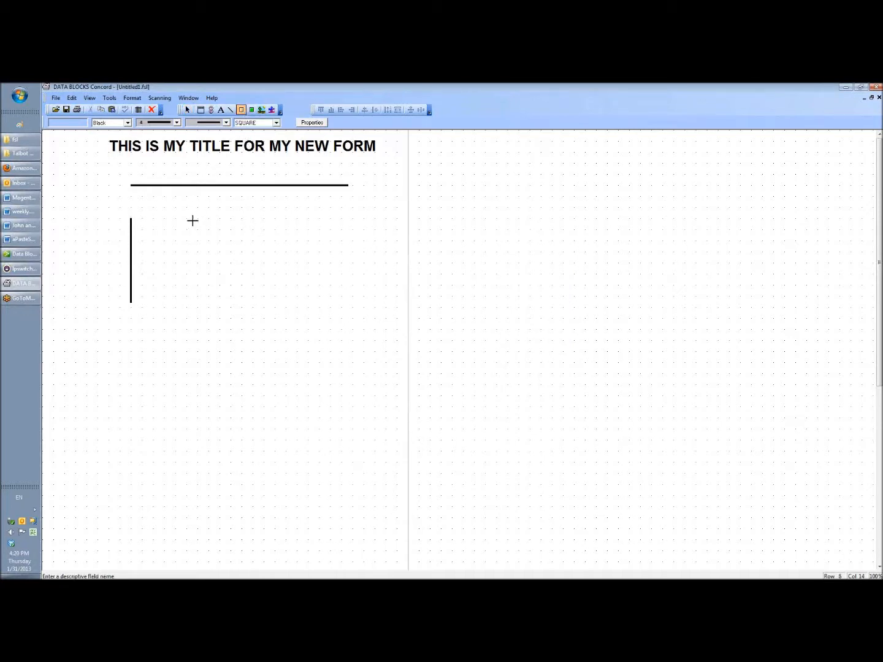
{"action": "mouse_move", "coordinate": [191, 220]}
{"action": "left_mouse_down"}
{"action": "mouse_move", "coordinate": [242, 288]}
{"action": "mouse_move", "coordinate": [314, 307]}
{"action": "left_mouse_up"}
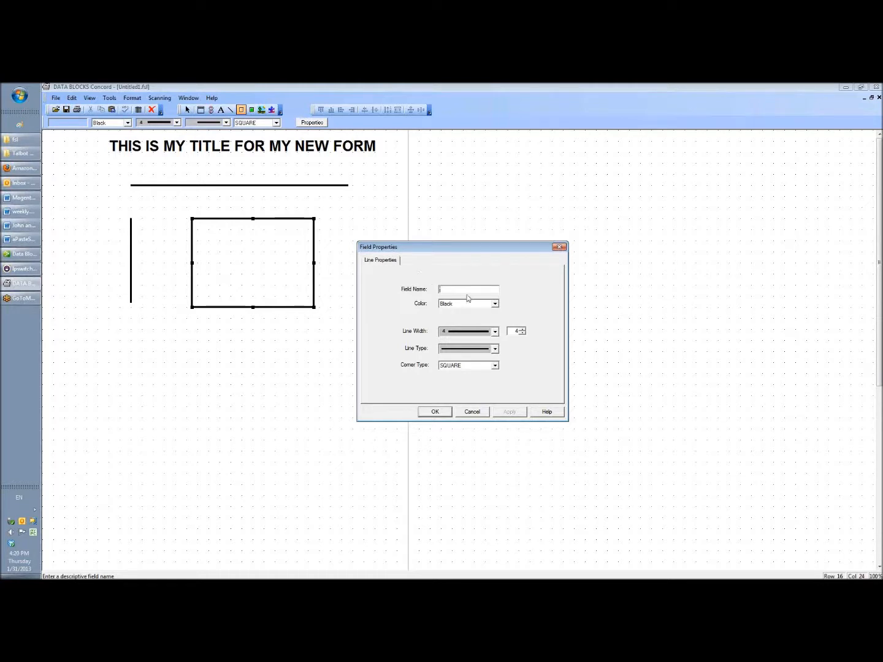
{"action": "left_click", "coordinate": [496, 334]}
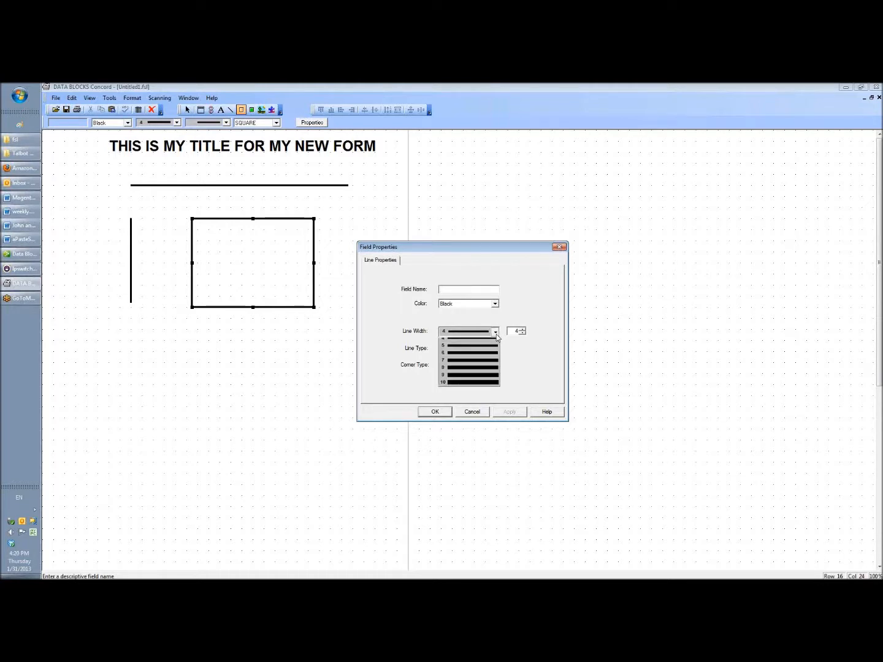
{"action": "left_click", "coordinate": [487, 346]}
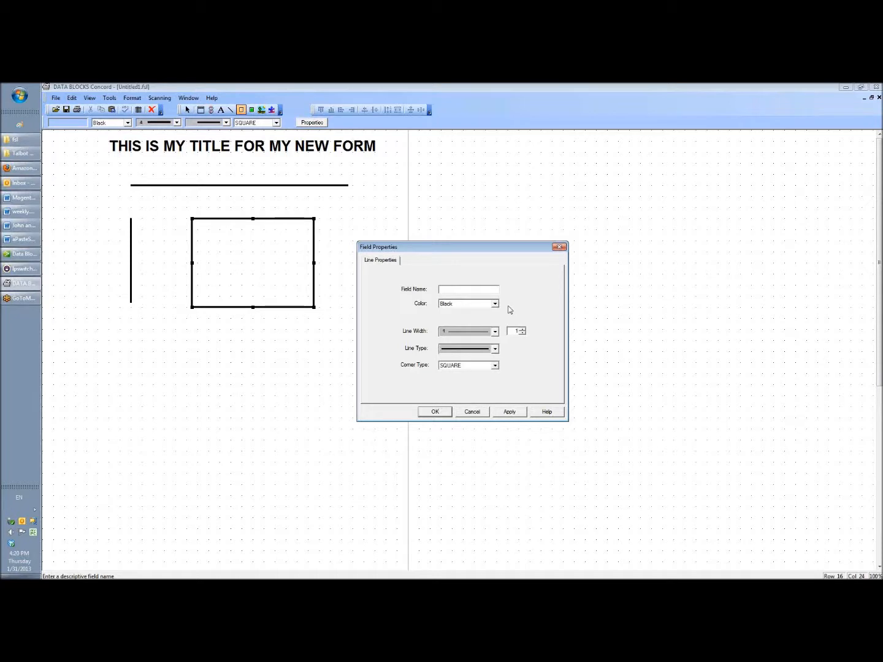
{"action": "left_click", "coordinate": [496, 367]}
{"action": "left_click", "coordinate": [489, 382]}
{"action": "left_click", "coordinate": [440, 414]}
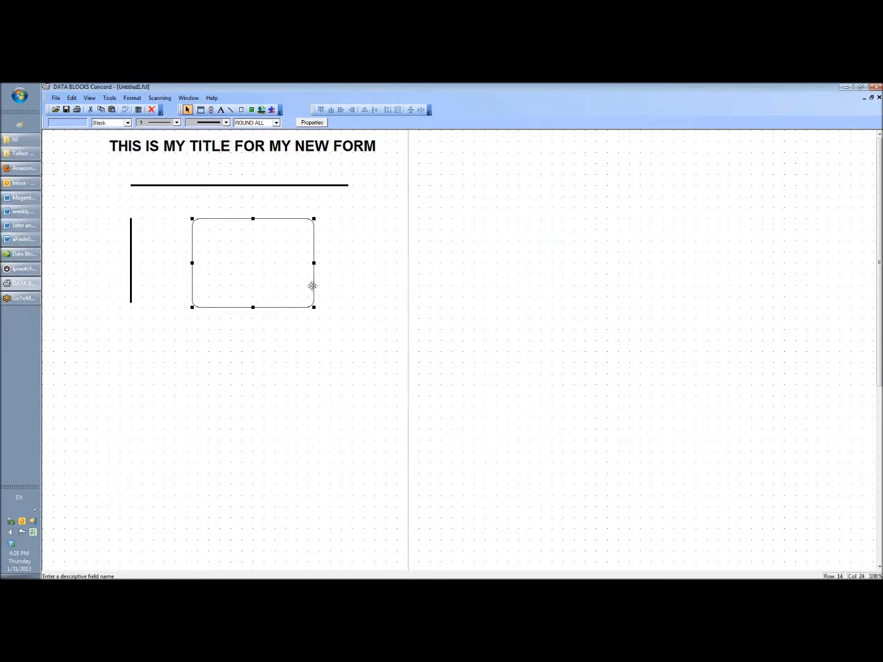
- Move the rounded box past the page edge and back beside the vertical line, level with the line's lower end
{"action": "left_click_drag", "start_coordinate": [314, 276], "coordinate": [629, 273]}
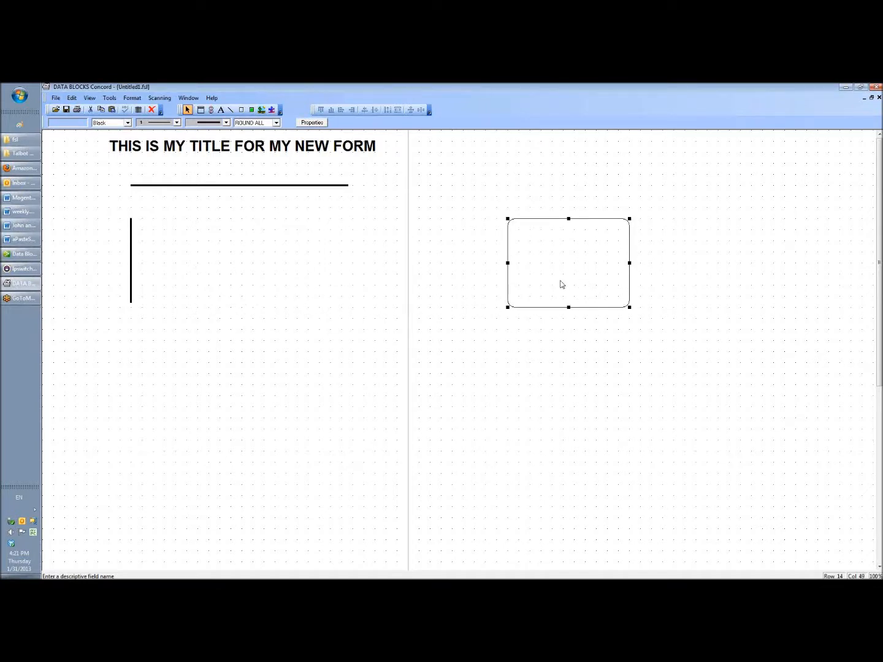
{"action": "left_click_drag", "start_coordinate": [505, 284], "coordinate": [194, 287]}
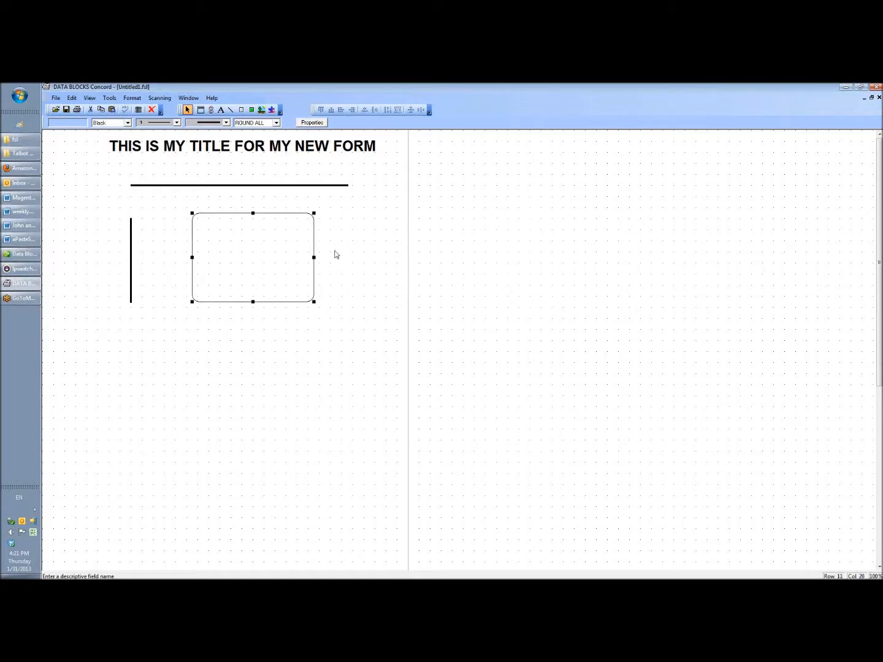
- Add a Gray 5% shade with ROUND ALL corners inside the rounded box, leaving a margin along its right side
{"action": "left_click", "coordinate": [252, 110]}
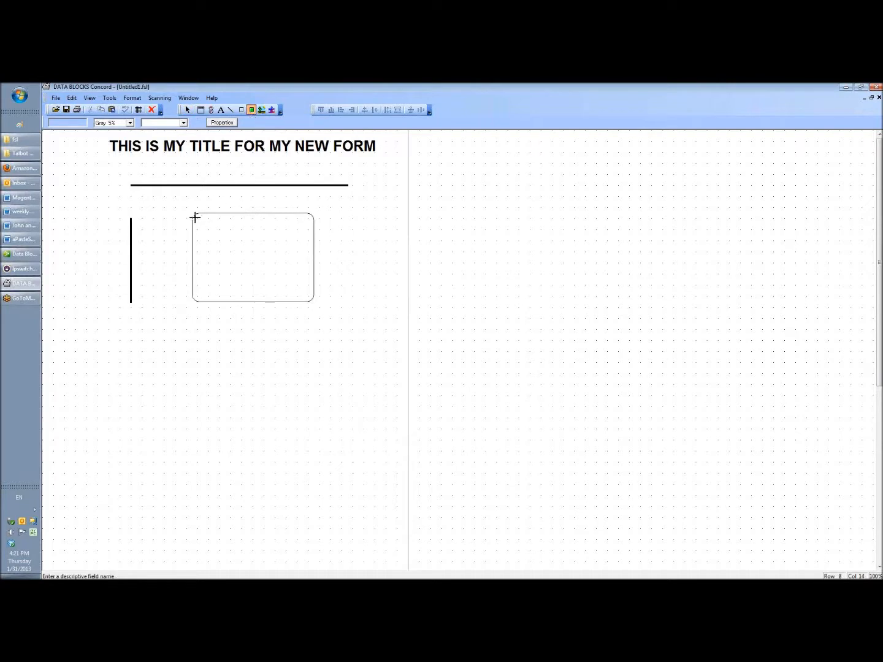
{"action": "left_click_drag", "start_coordinate": [199, 218], "coordinate": [296, 297]}
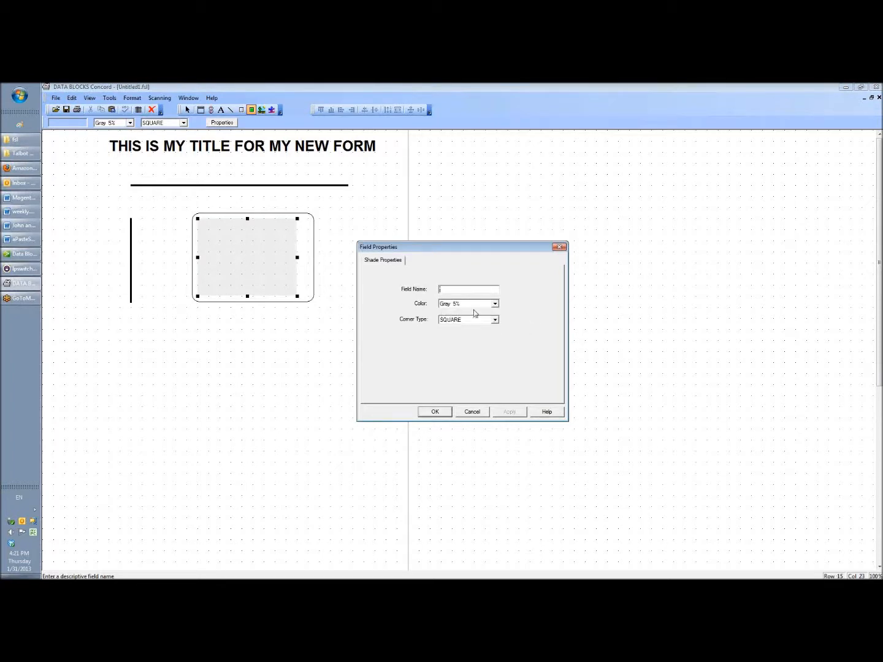
{"action": "left_click", "coordinate": [495, 322]}
{"action": "left_click", "coordinate": [467, 337]}
{"action": "left_click", "coordinate": [434, 411]}
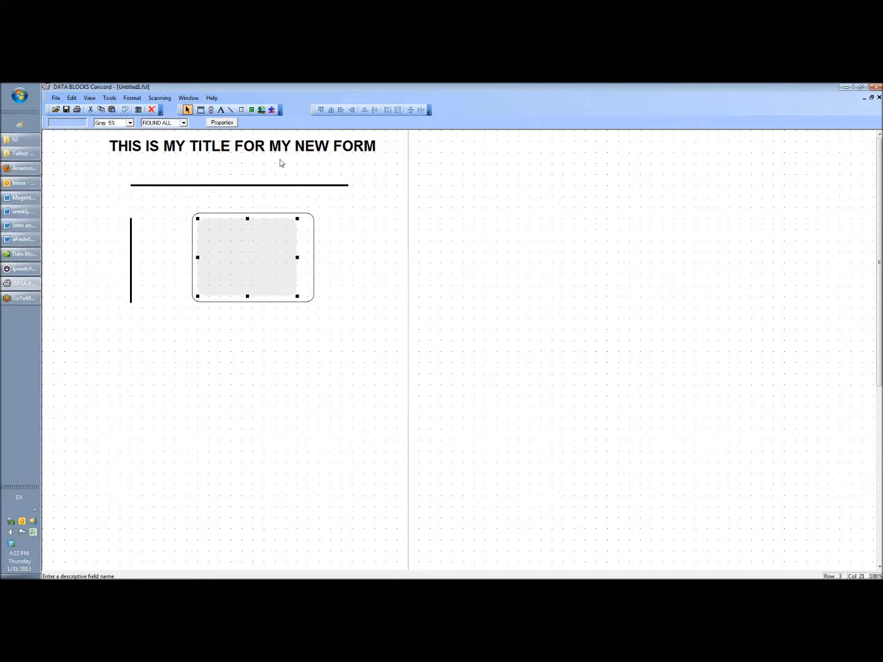
- Create a vertical CircleNormal response grid of six columns with values 0-9 below the rounded box and name it Student ID
{"action": "left_click", "coordinate": [212, 110]}
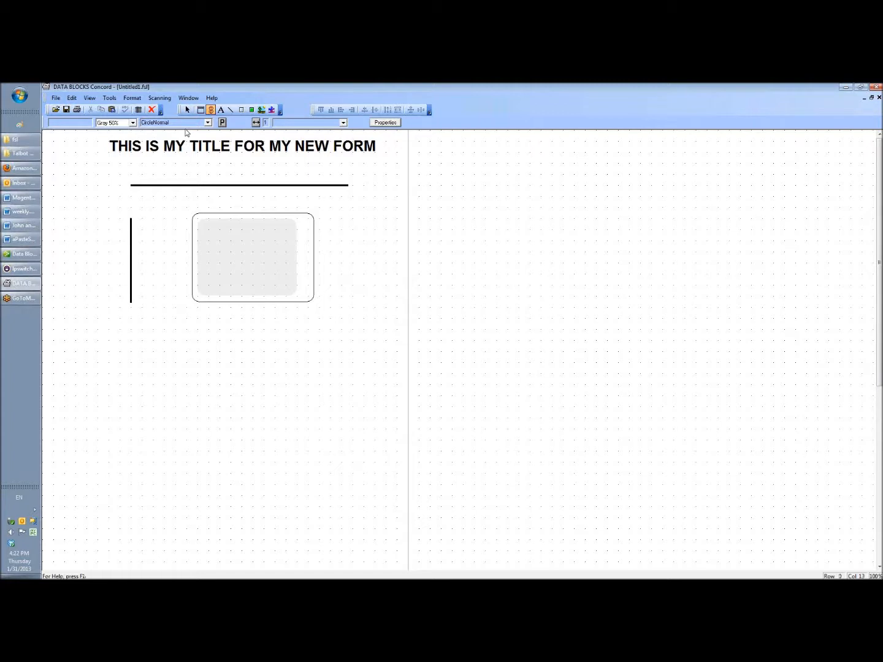
{"action": "left_click", "coordinate": [208, 123]}
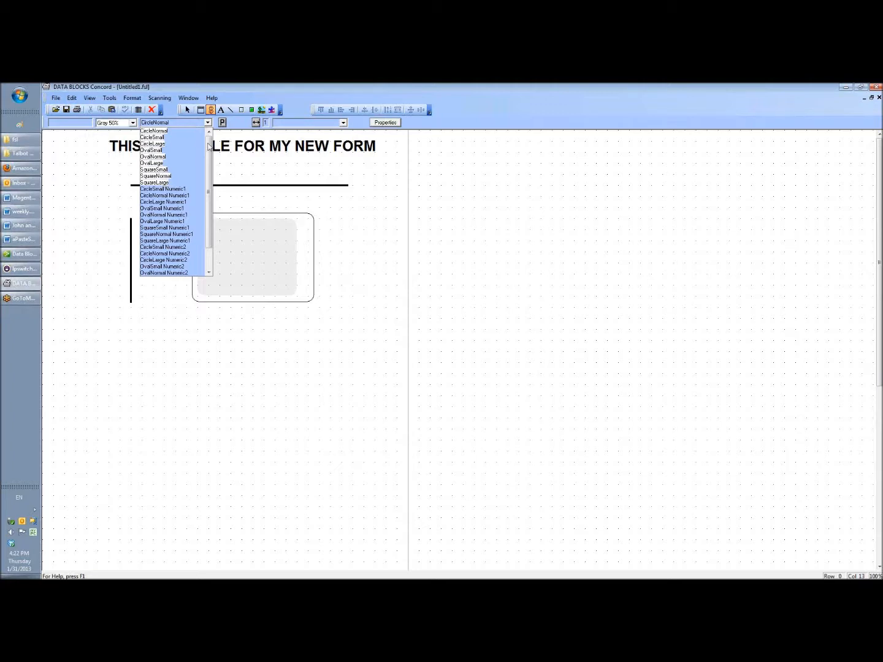
{"action": "left_click", "coordinate": [160, 138]}
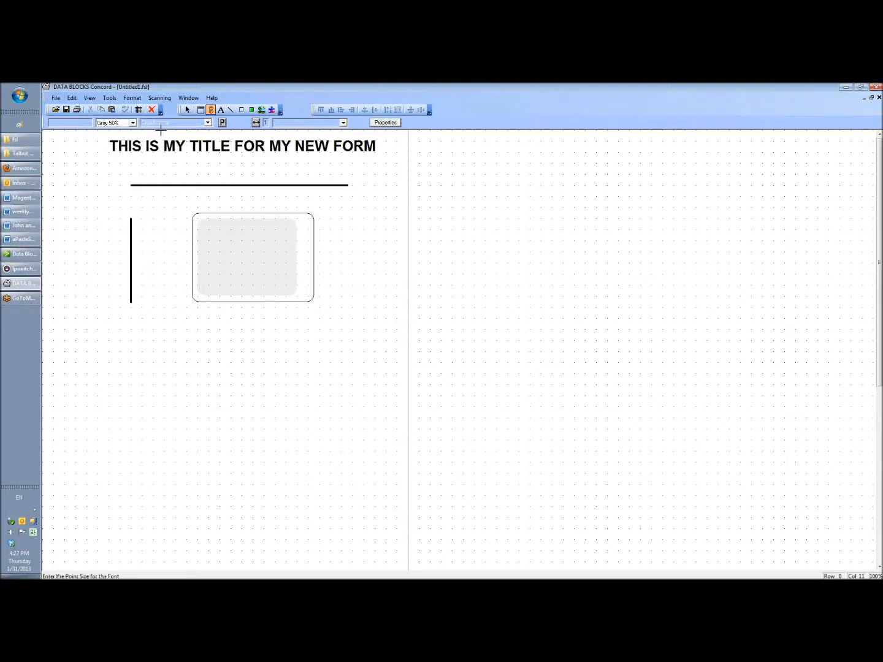
{"action": "left_click", "coordinate": [343, 123]}
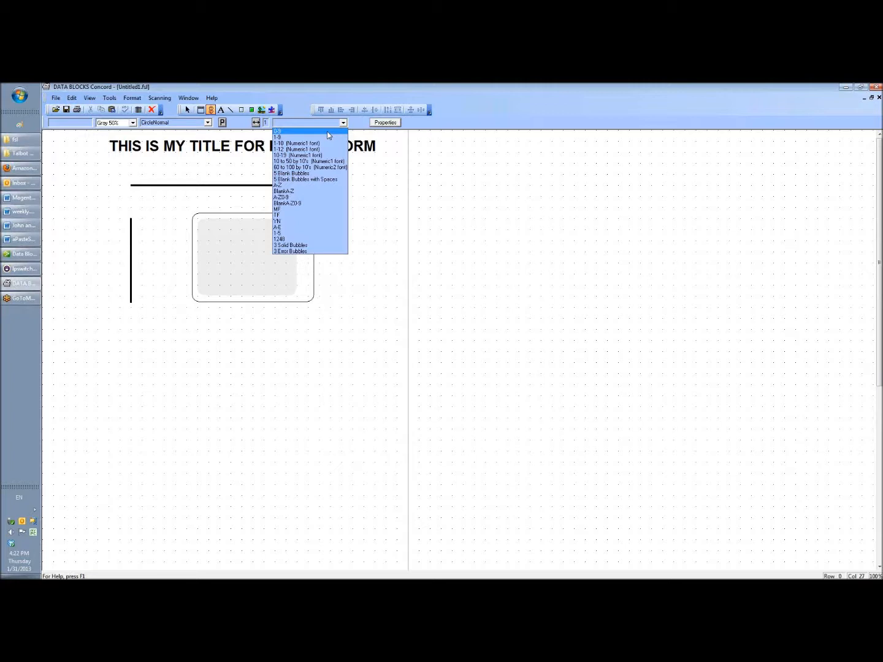
{"action": "left_click", "coordinate": [327, 131]}
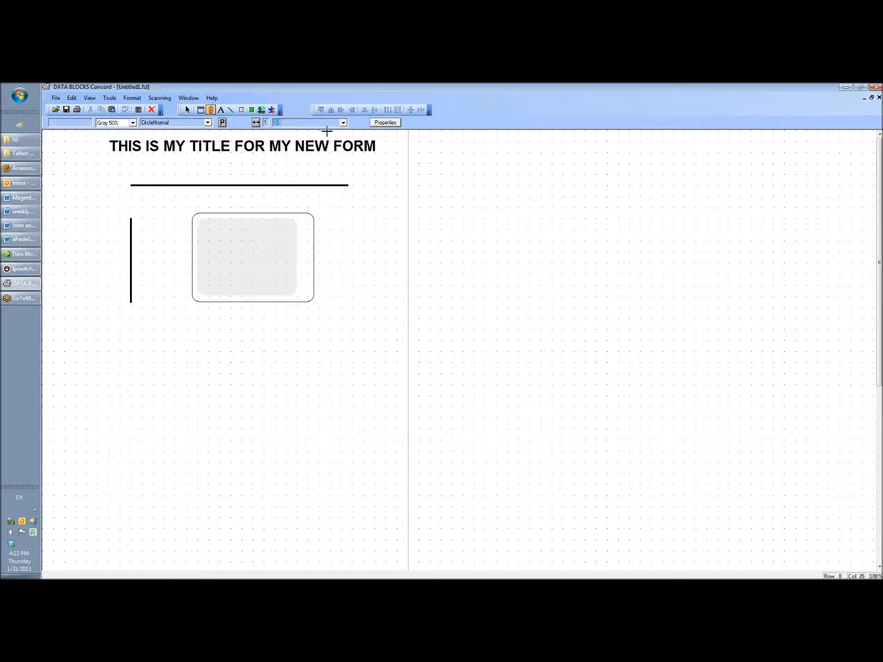
{"action": "left_click", "coordinate": [256, 123]}
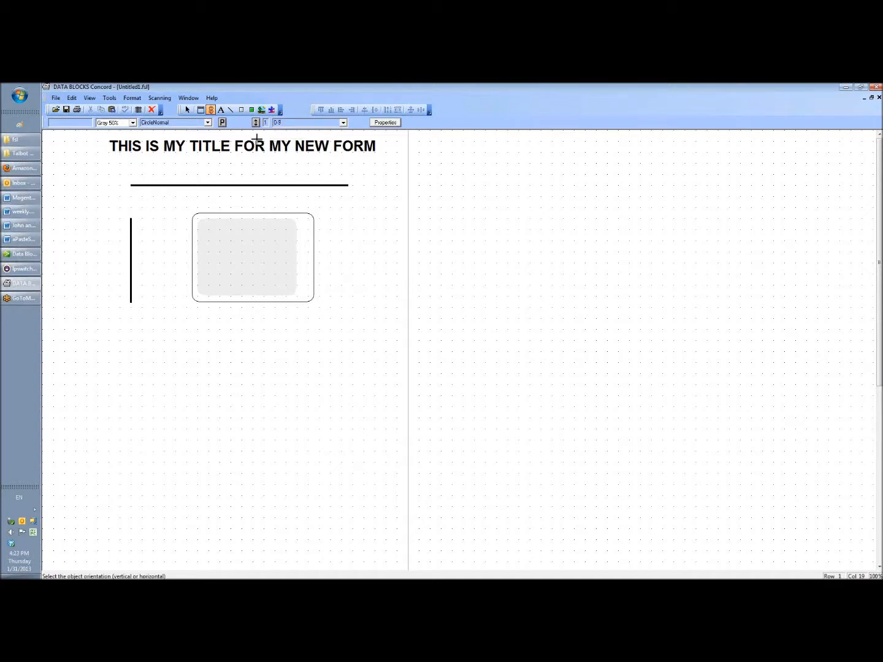
{"action": "left_click_drag", "start_coordinate": [180, 334], "coordinate": [262, 452]}
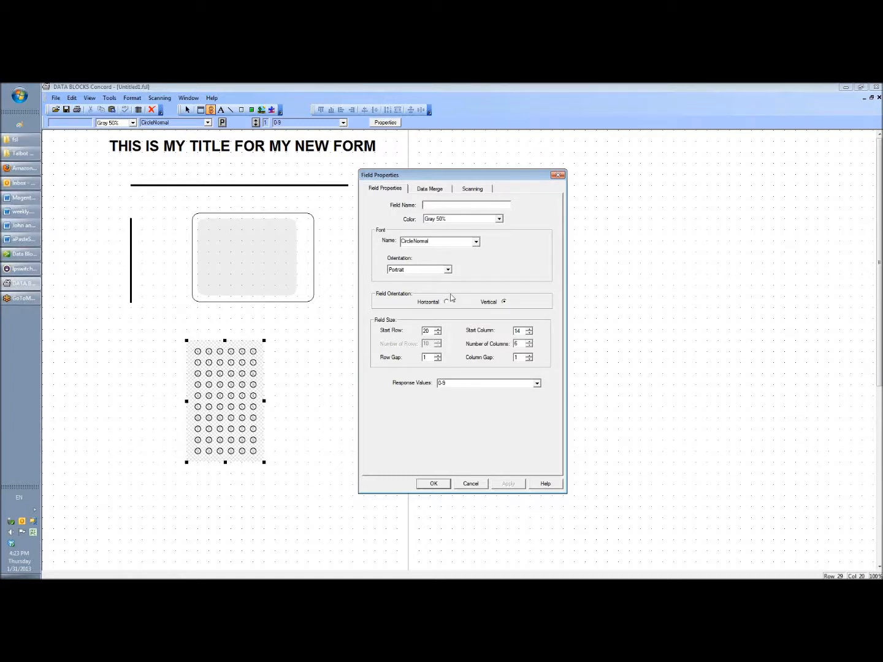
{"action": "type", "text": "Student ID"}
{"action": "left_click", "coordinate": [440, 484]}
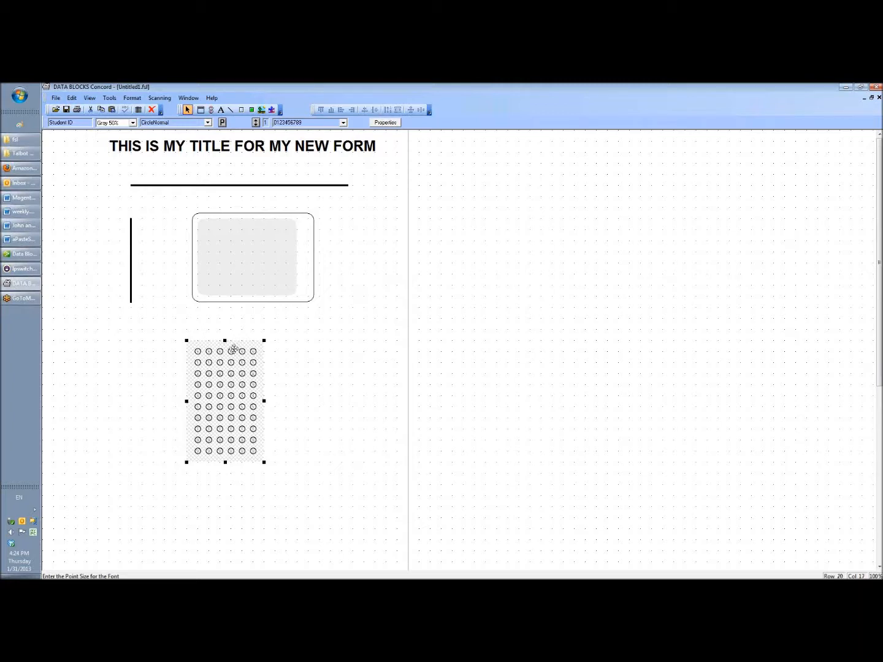
- Move the Student ID bubble grid ten columns to the right and add response boxes above its columns
{"action": "double_click", "coordinate": [220, 386]}
{"action": "left_click_drag", "start_coordinate": [221, 385], "coordinate": [332, 385]}
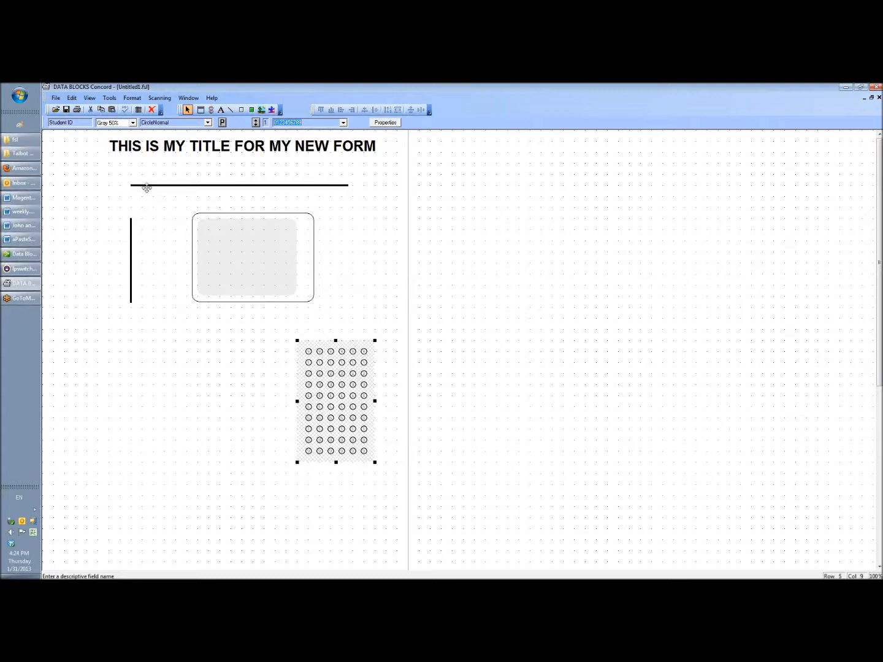
{"action": "left_click", "coordinate": [110, 100]}
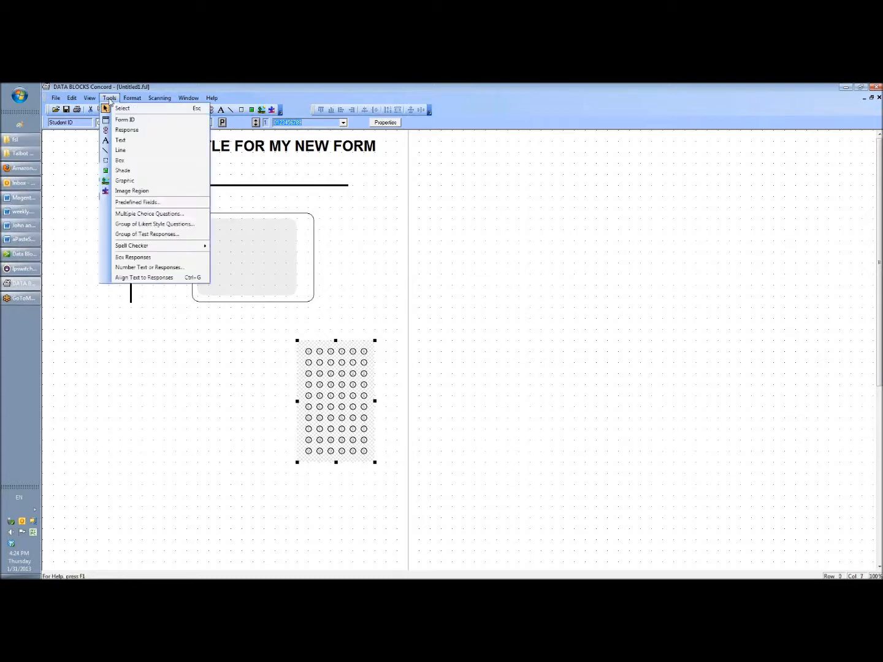
{"action": "left_click", "coordinate": [157, 258]}
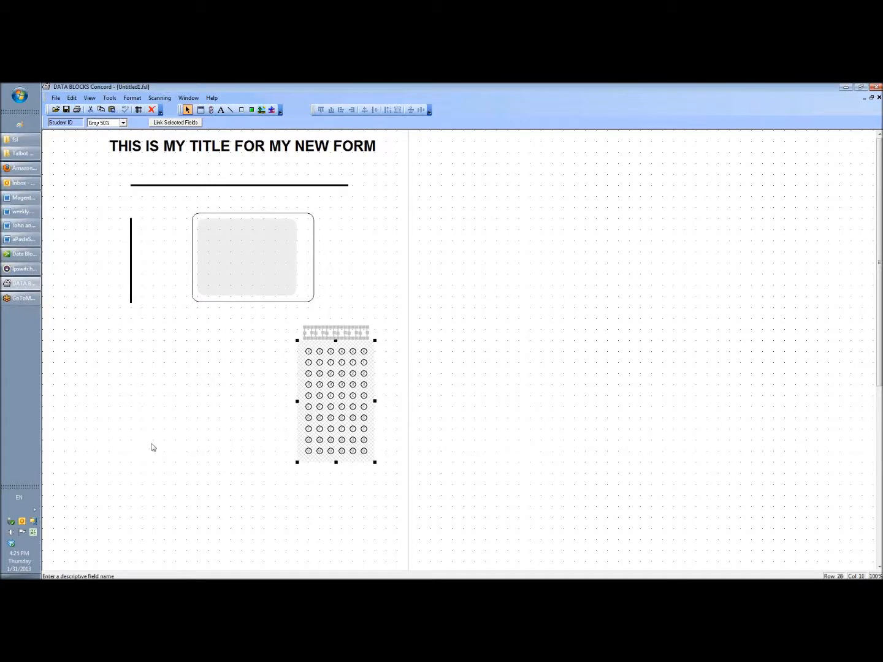
{"action": "left_click", "coordinate": [270, 373]}
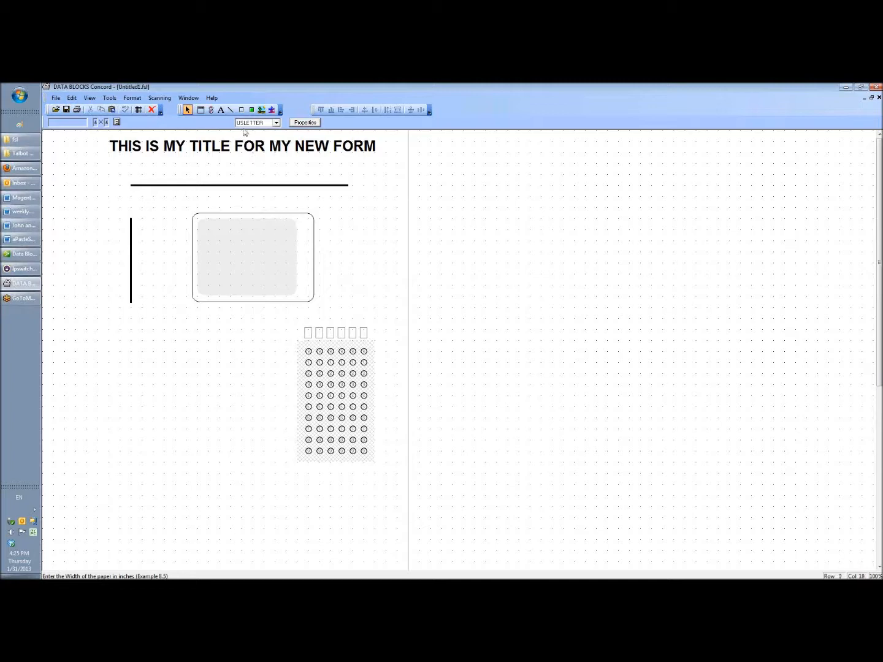
- Draw a Gray 50% square-cornered box of line width 1 around the bubble grid and its response boxes, leaving heading space above
{"action": "left_click", "coordinate": [241, 110]}
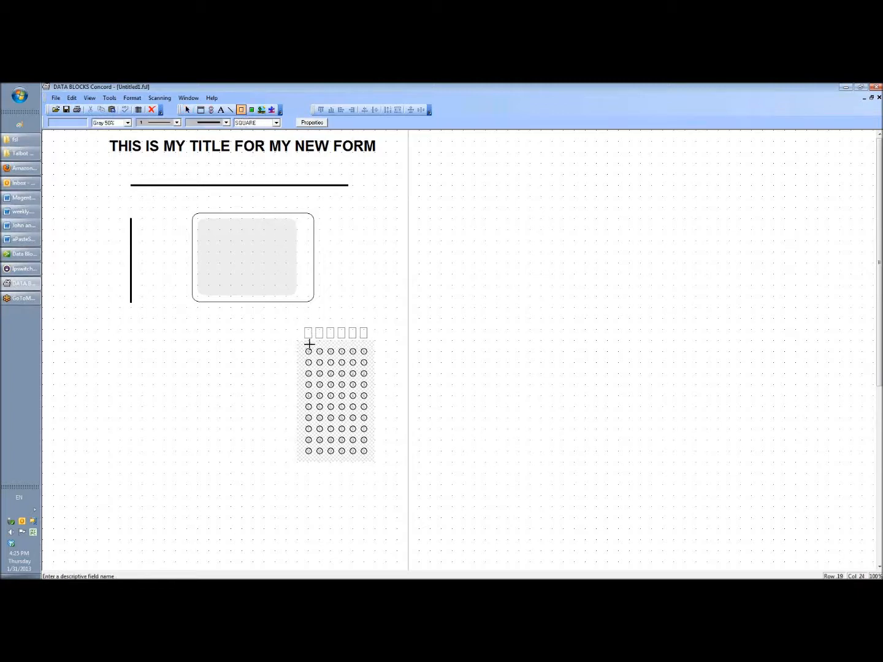
{"action": "left_click_drag", "start_coordinate": [304, 348], "coordinate": [369, 459]}
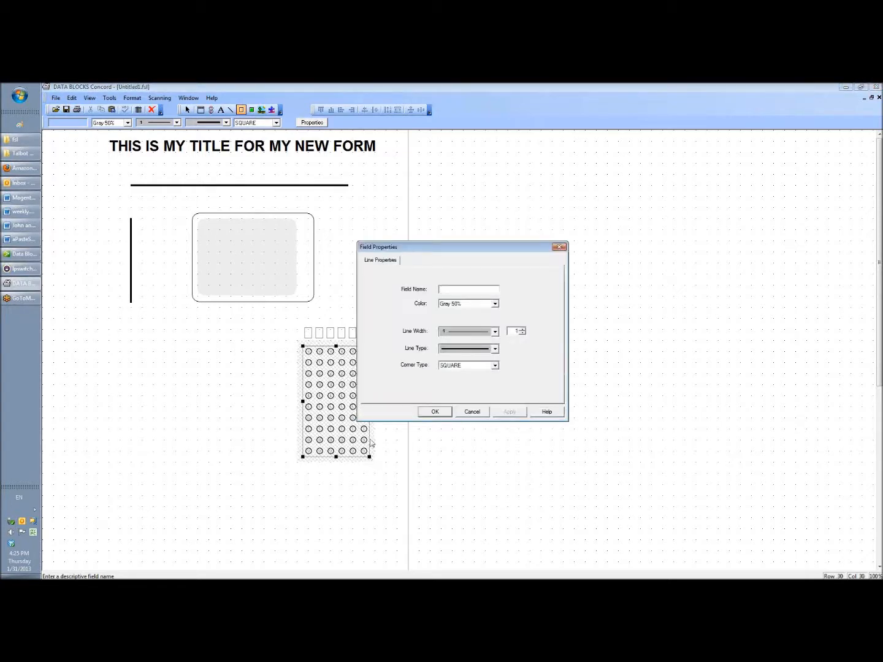
{"action": "left_click", "coordinate": [446, 412]}
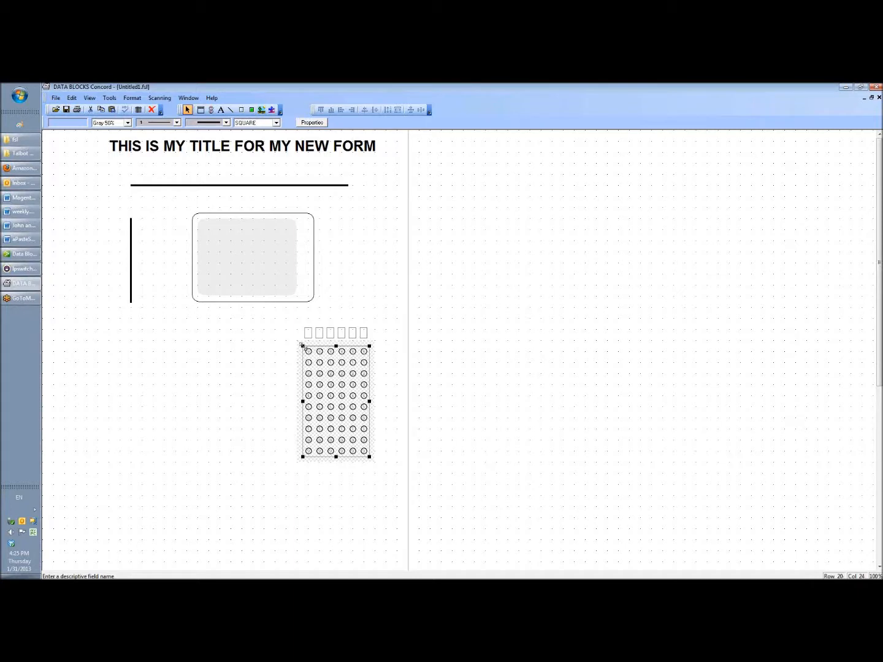
{"action": "left_click_drag", "start_coordinate": [301, 346], "coordinate": [297, 341]}
{"action": "left_click_drag", "start_coordinate": [372, 462], "coordinate": [379, 466]}
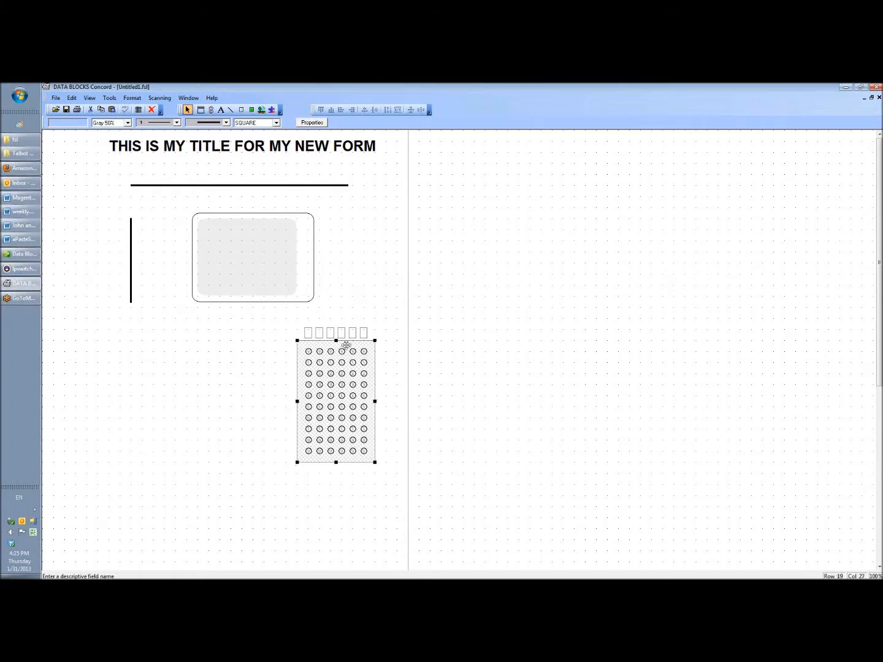
{"action": "left_click_drag", "start_coordinate": [336, 341], "coordinate": [338, 313]}
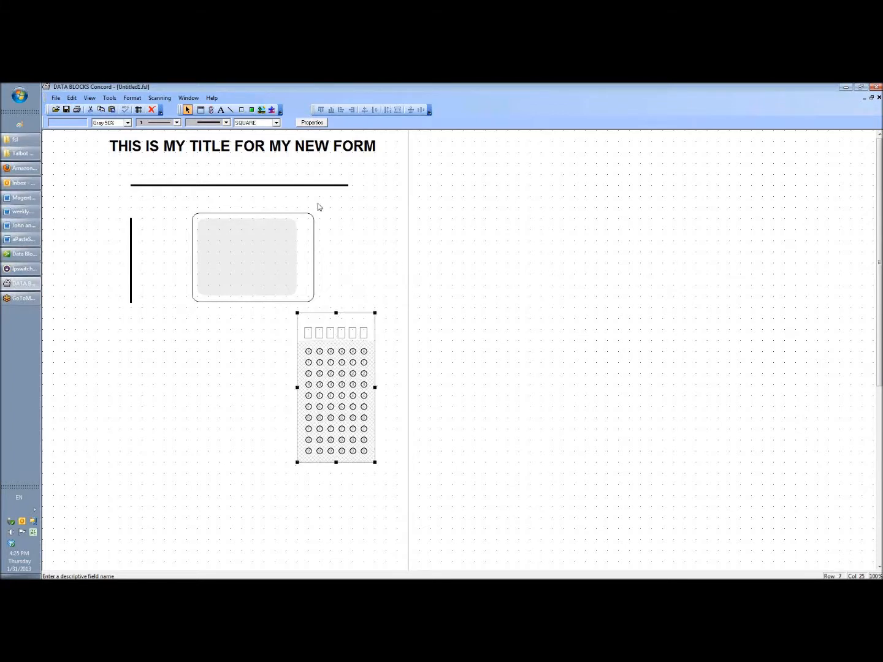
- Add the heading "Student ID" in black Arial, 10 point Regular, centred above the response boxes
{"action": "left_click", "coordinate": [222, 110]}
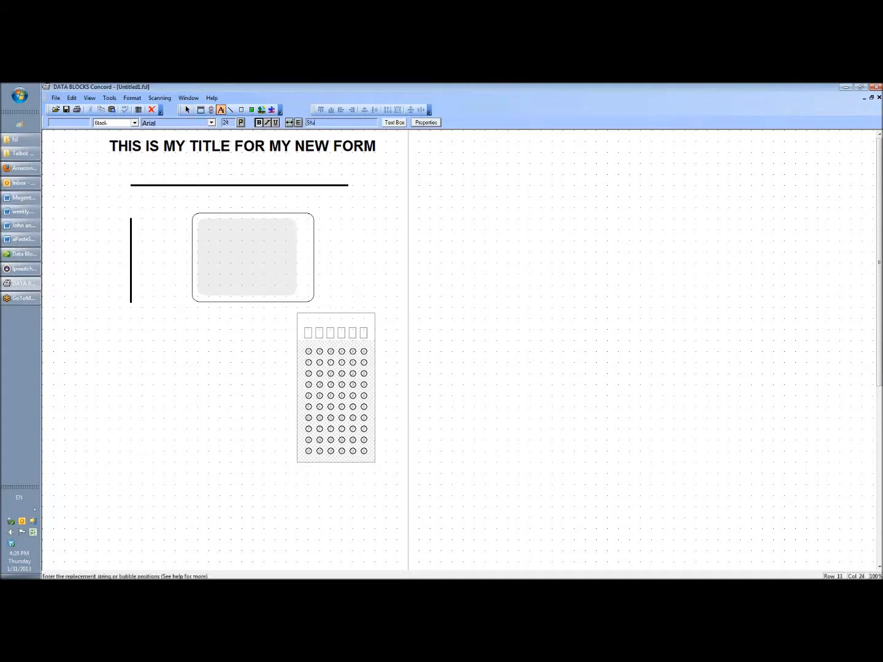
{"action": "type", "text": "ID"}
{"action": "left_click_drag", "start_coordinate": [306, 318], "coordinate": [363, 328]}
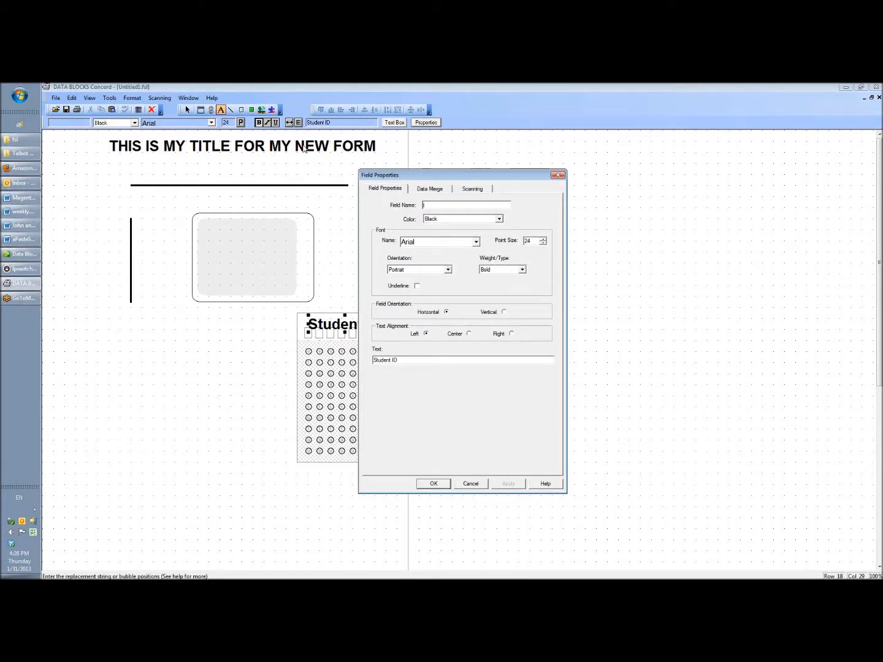
{"action": "left_click_drag", "start_coordinate": [529, 241], "coordinate": [522, 241]}
{"action": "type", "text": "1"}
{"action": "left_click", "coordinate": [522, 270]}
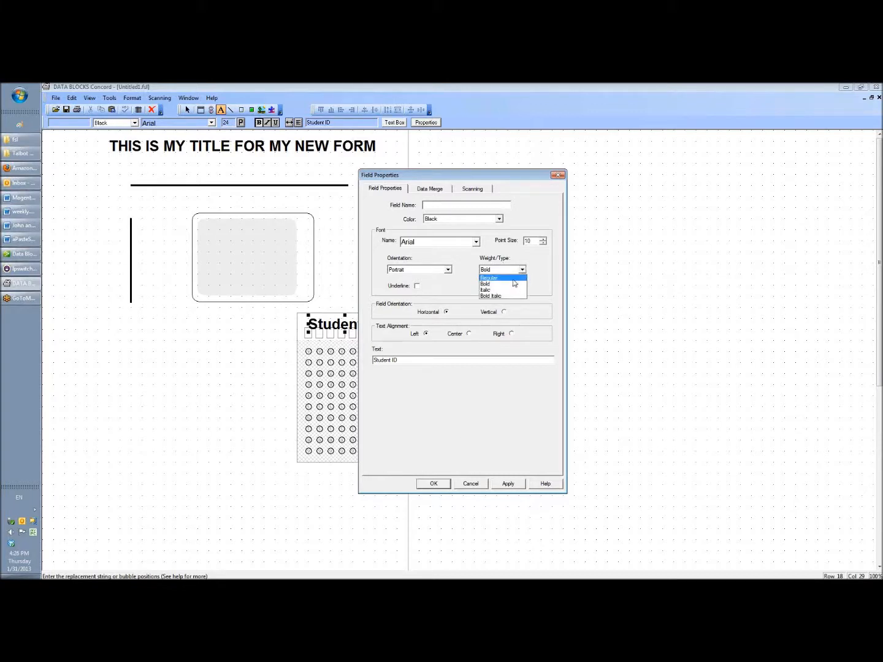
{"action": "left_click", "coordinate": [516, 283]}
{"action": "left_click", "coordinate": [437, 483]}
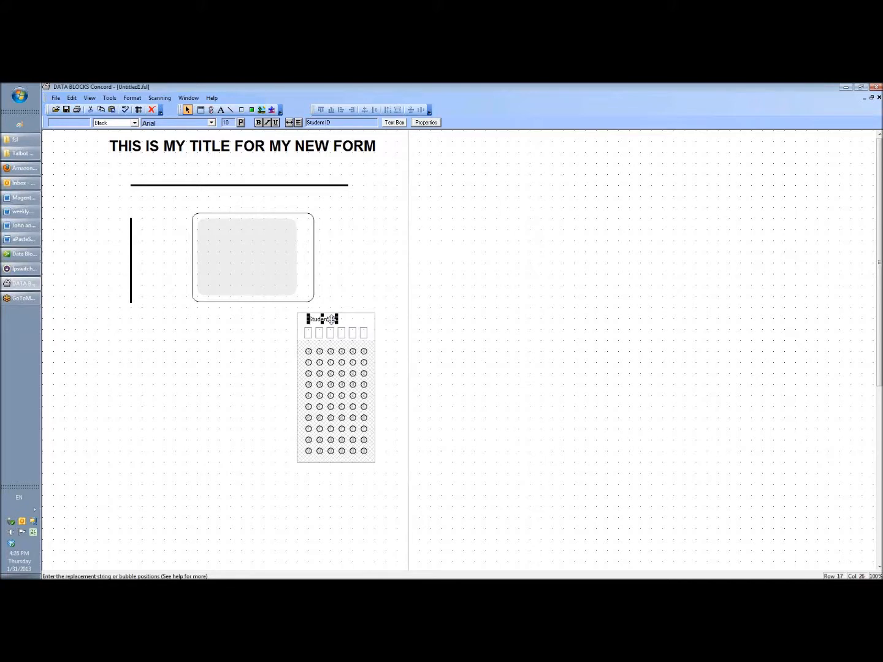
{"action": "mouse_move", "coordinate": [332, 320]}
{"action": "left_mouse_down"}
{"action": "mouse_move", "coordinate": [348, 319]}
{"action": "mouse_move", "coordinate": [334, 324]}
{"action": "left_mouse_up"}
{"action": "left_click", "coordinate": [395, 276]}
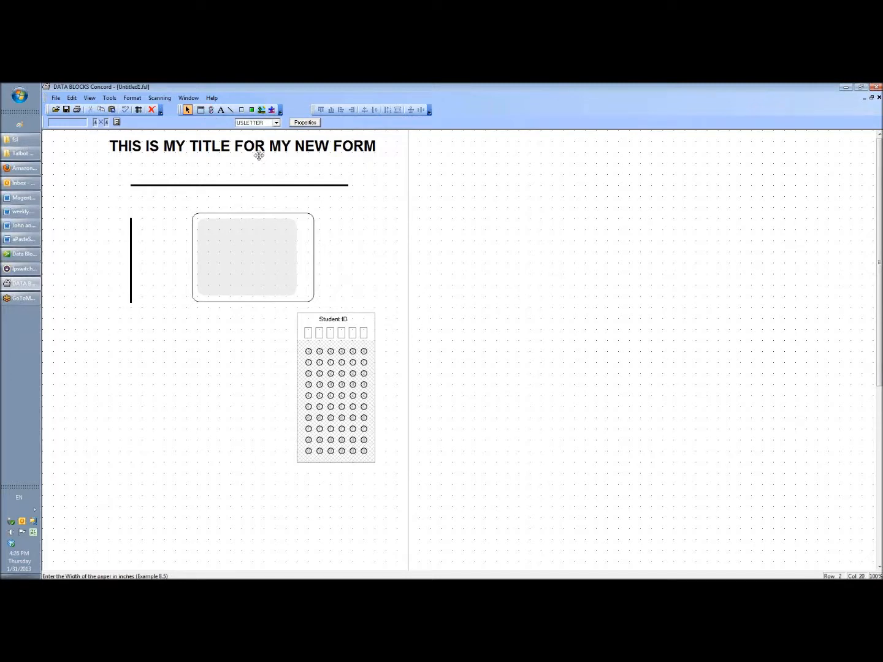
- Shade the grid's second column in Gray 5% up over its response box and copy the shade to the fourth and sixth columns
{"action": "left_click", "coordinate": [251, 110]}
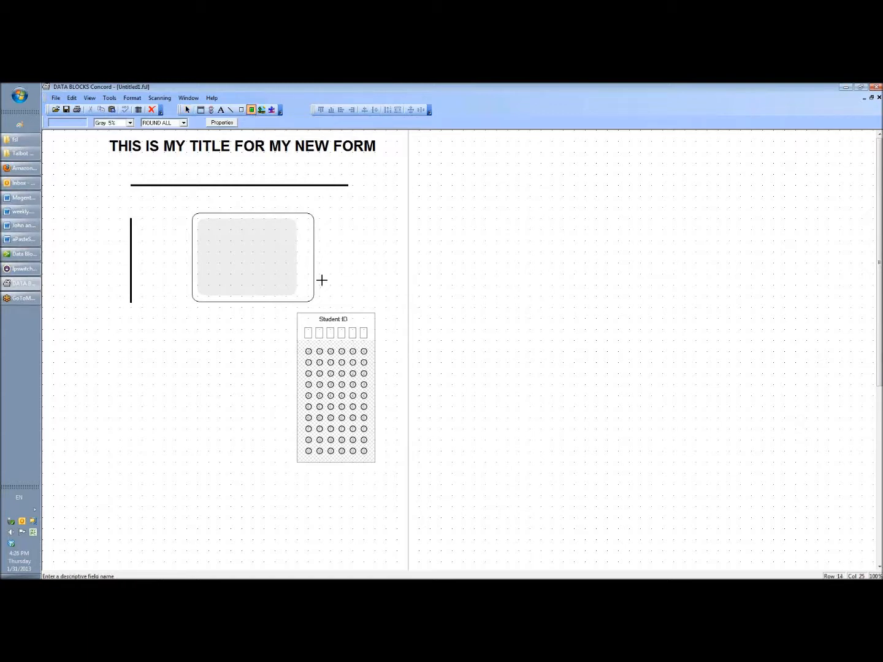
{"action": "mouse_move", "coordinate": [314, 328]}
{"action": "left_mouse_down"}
{"action": "mouse_move", "coordinate": [315, 469]}
{"action": "mouse_move", "coordinate": [324, 463]}
{"action": "left_mouse_up"}
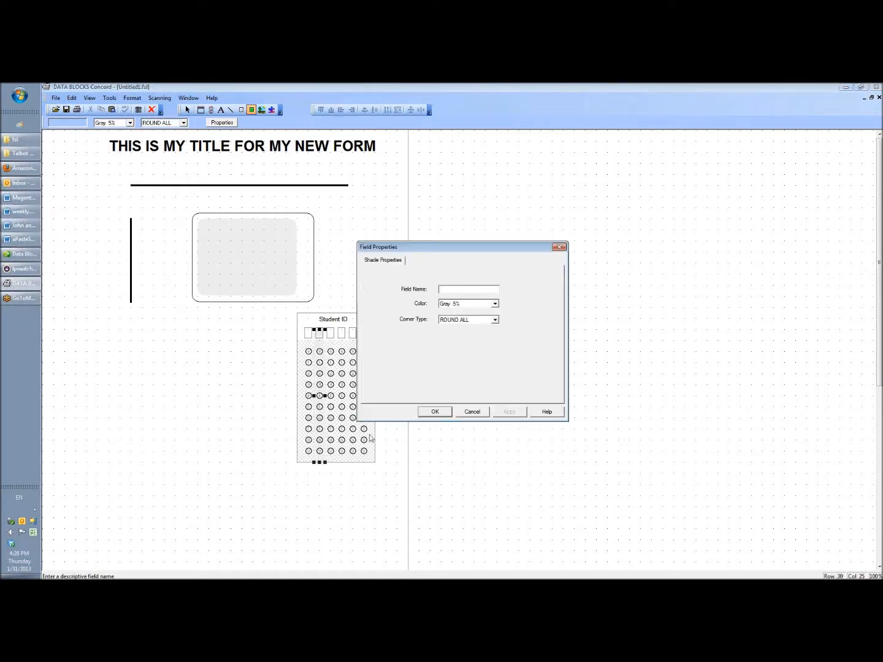
{"action": "left_click", "coordinate": [435, 411]}
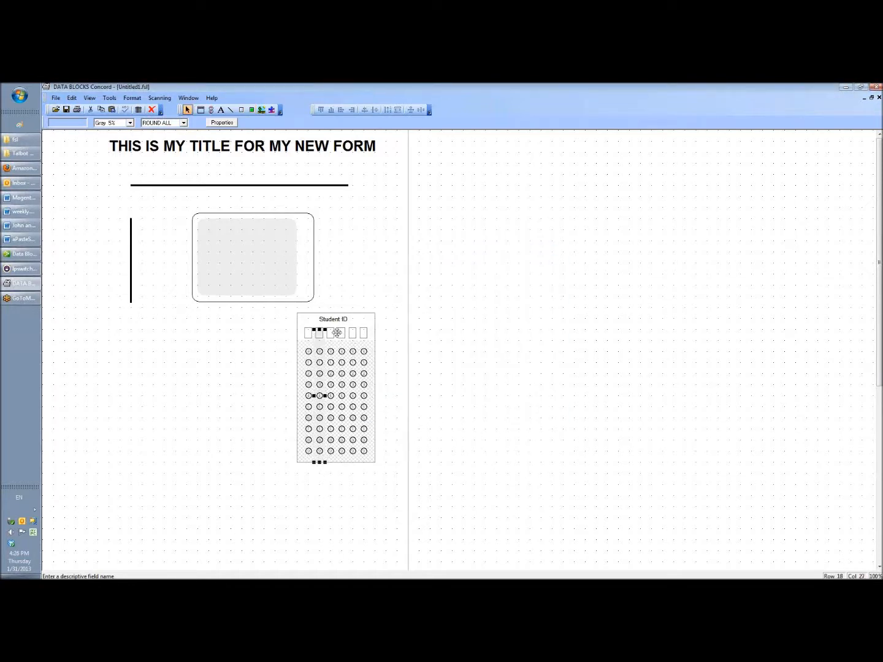
{"action": "left_click_drag", "start_coordinate": [319, 329], "coordinate": [319, 323]}
{"action": "left_click_drag", "start_coordinate": [319, 343], "coordinate": [343, 344]}
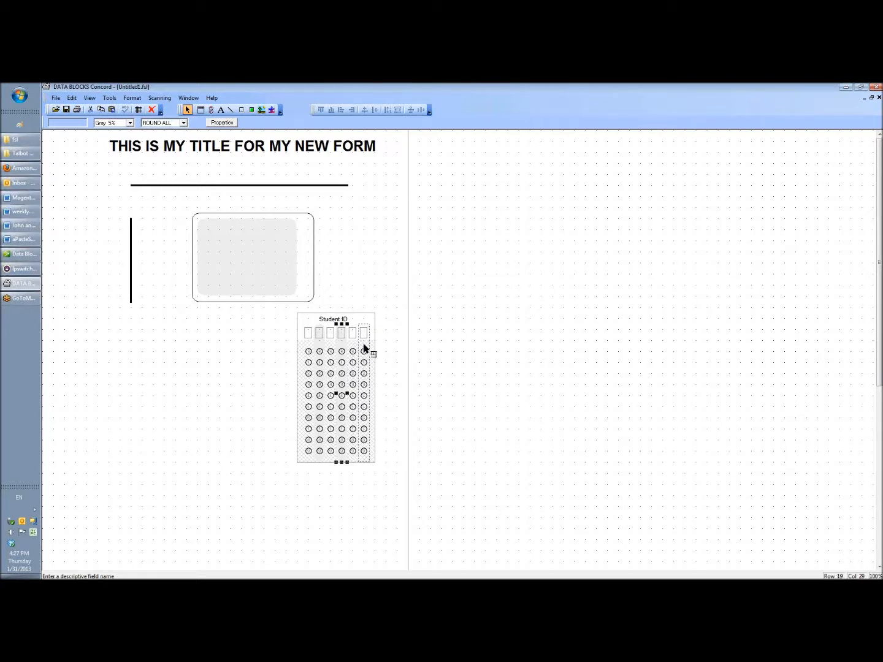
{"action": "left_click", "coordinate": [365, 349]}
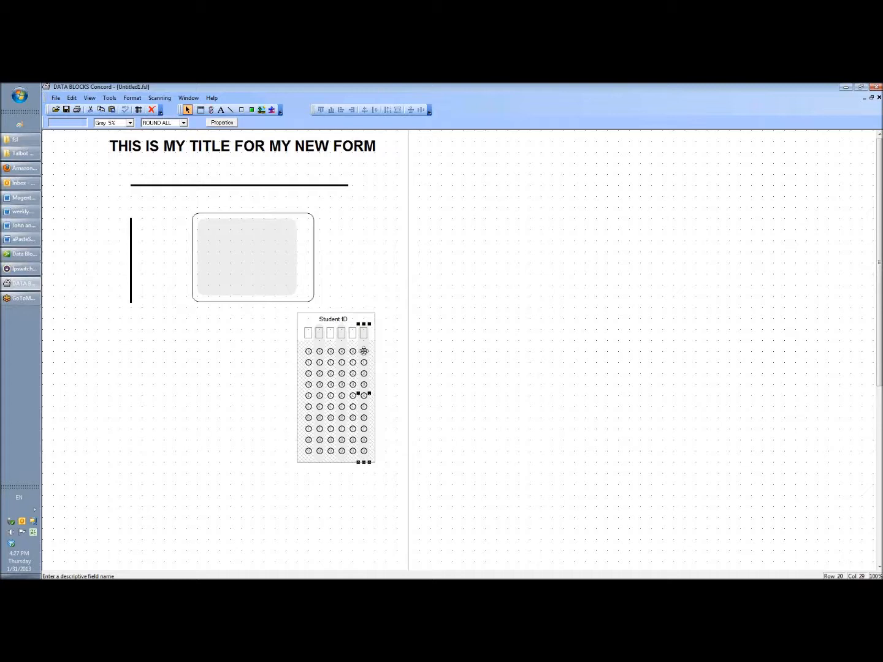
{"action": "left_click", "coordinate": [396, 346]}
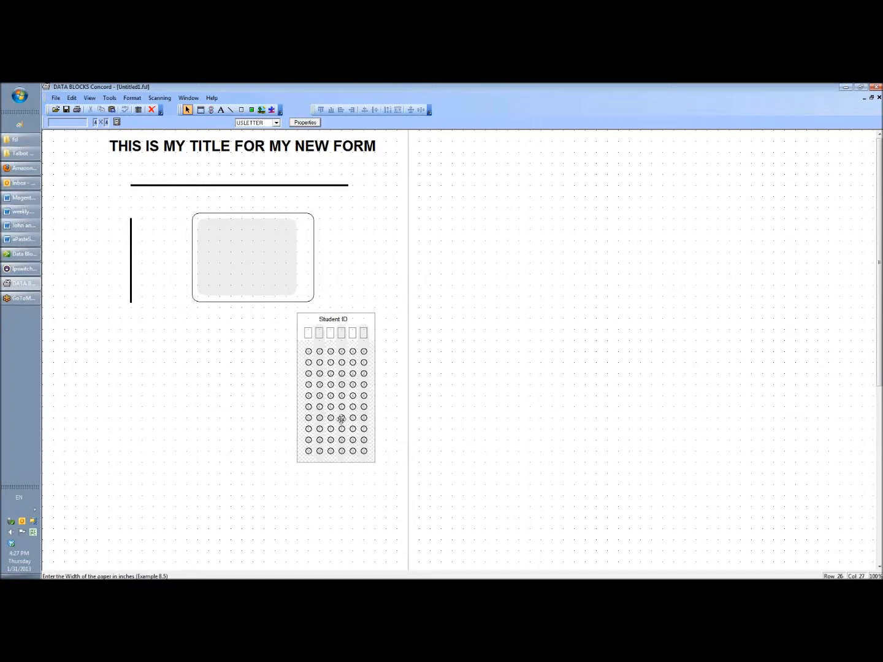
- Copy the complete Student ID block to the empty area left of the original and delete the copy
{"action": "left_click_drag", "start_coordinate": [286, 319], "coordinate": [392, 473]}
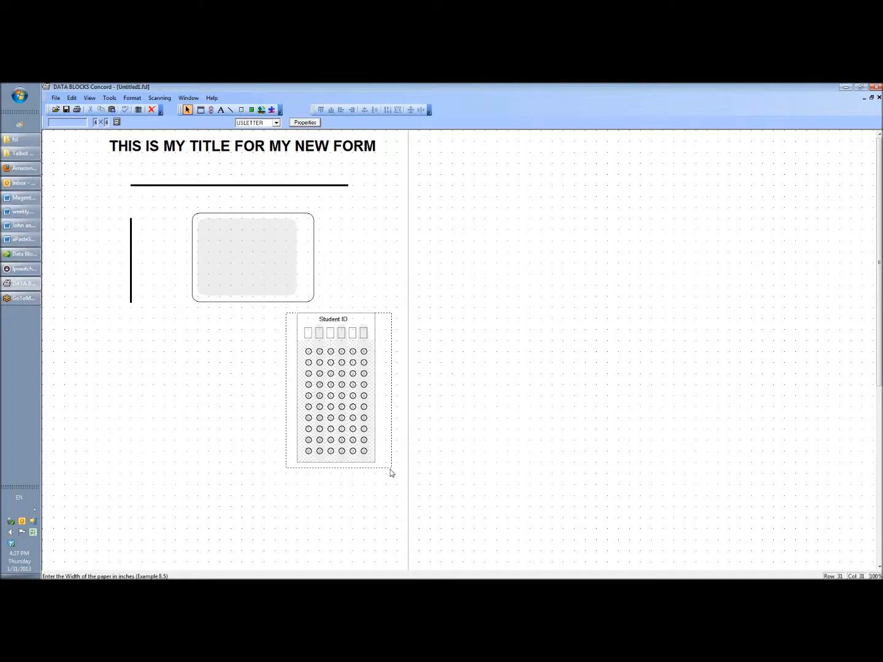
{"action": "left_click_drag", "start_coordinate": [392, 473], "coordinate": [391, 473]}
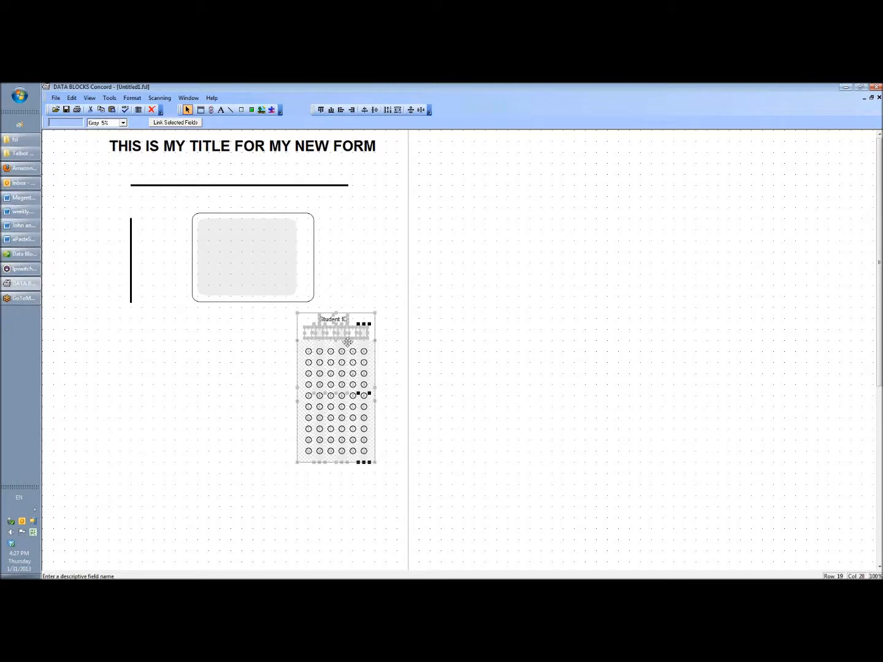
{"action": "left_click_drag", "start_coordinate": [307, 352], "coordinate": [175, 362]}
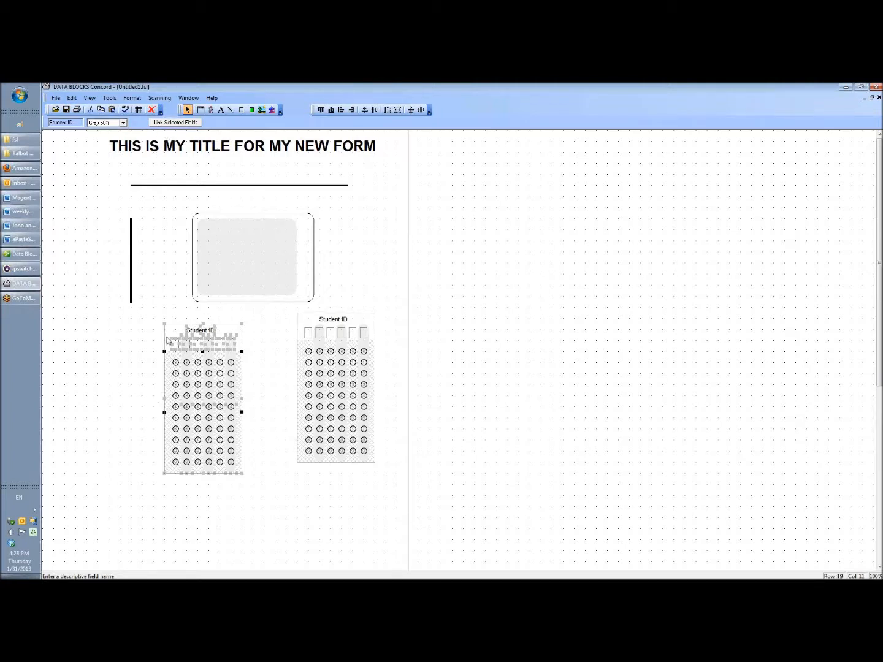
{"action": "left_click", "coordinate": [152, 111]}
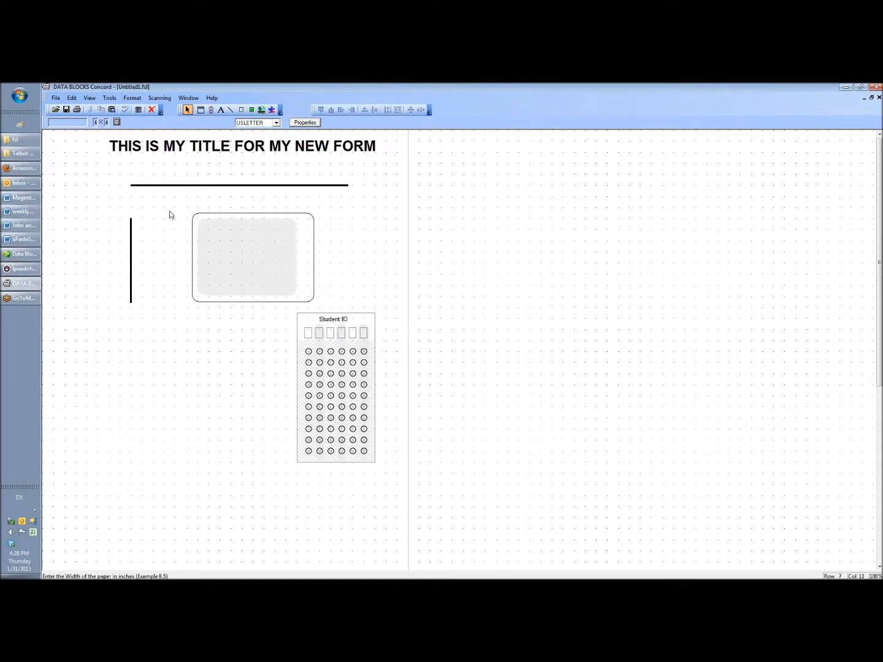
- Insert a predefined 0-9 grid with 6 columns, heading "Student ID", starting row 18 and column 4, and move it slightly down and right
{"action": "left_click", "coordinate": [110, 99]}
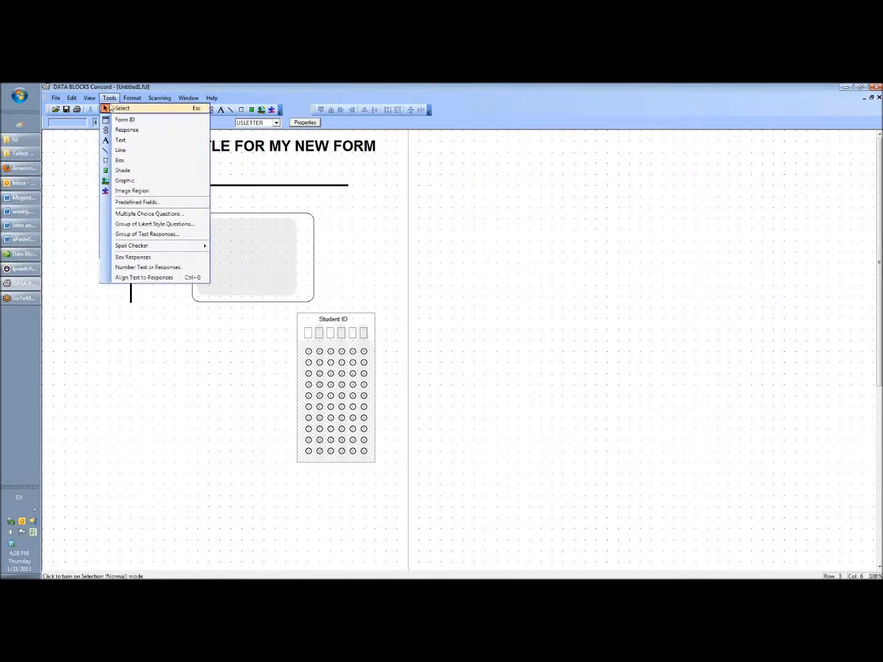
{"action": "left_click", "coordinate": [138, 204]}
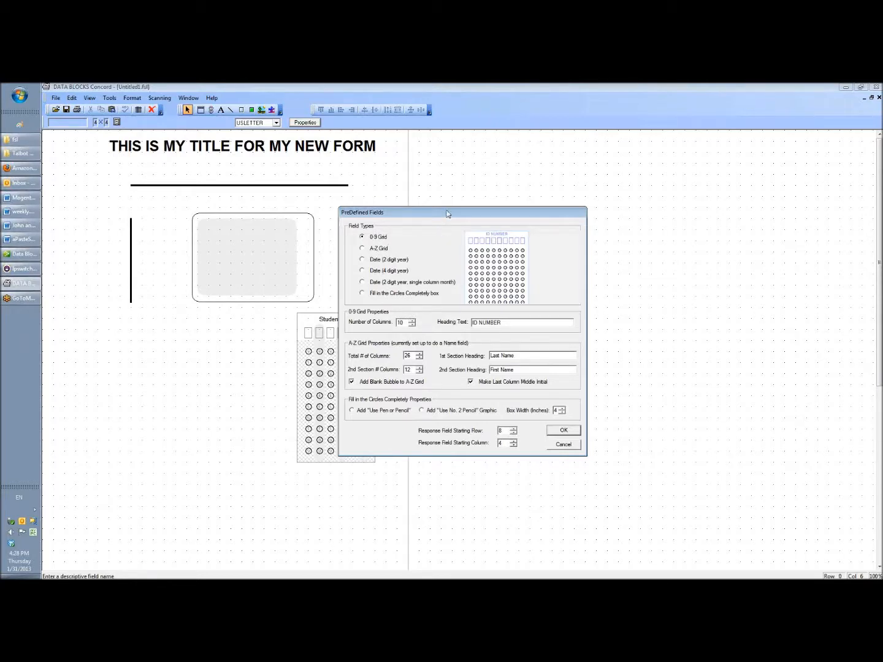
{"action": "left_click_drag", "start_coordinate": [447, 212], "coordinate": [555, 190]}
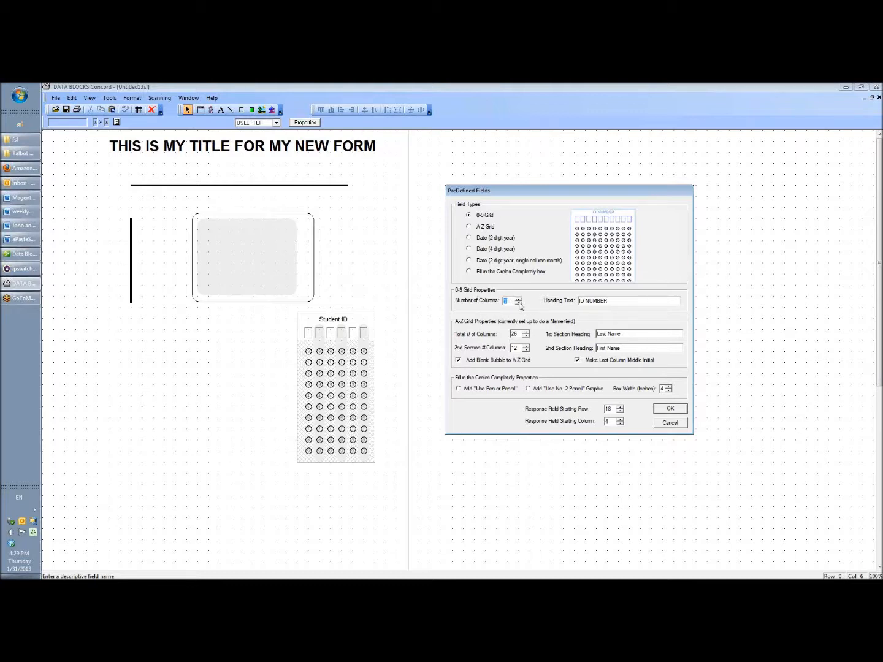
{"action": "left_click_drag", "start_coordinate": [616, 300], "coordinate": [579, 300]}
{"action": "type", "text": "Student ID"}
{"action": "left_click", "coordinate": [683, 409]}
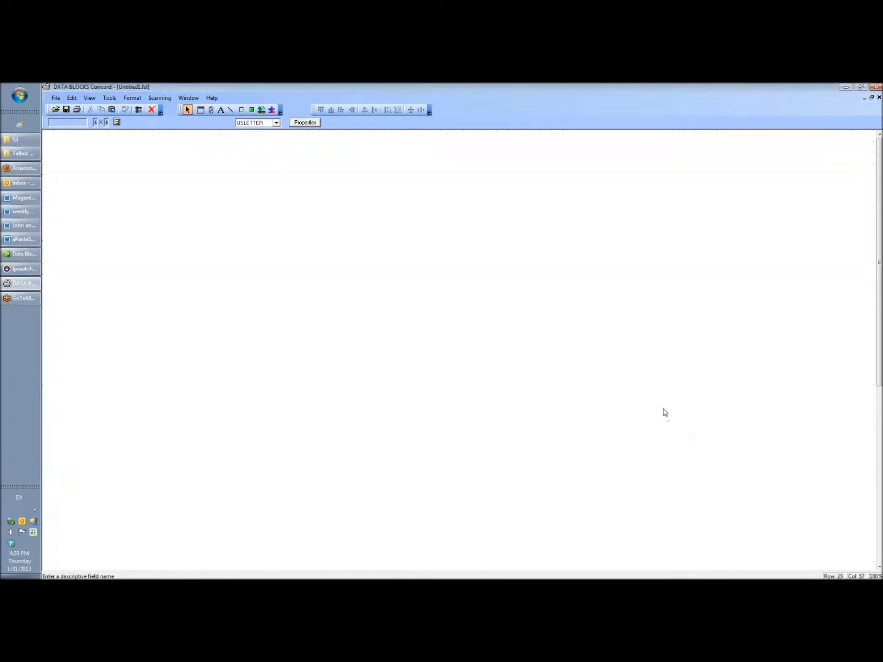
{"action": "left_click_drag", "start_coordinate": [114, 367], "coordinate": [167, 397]}
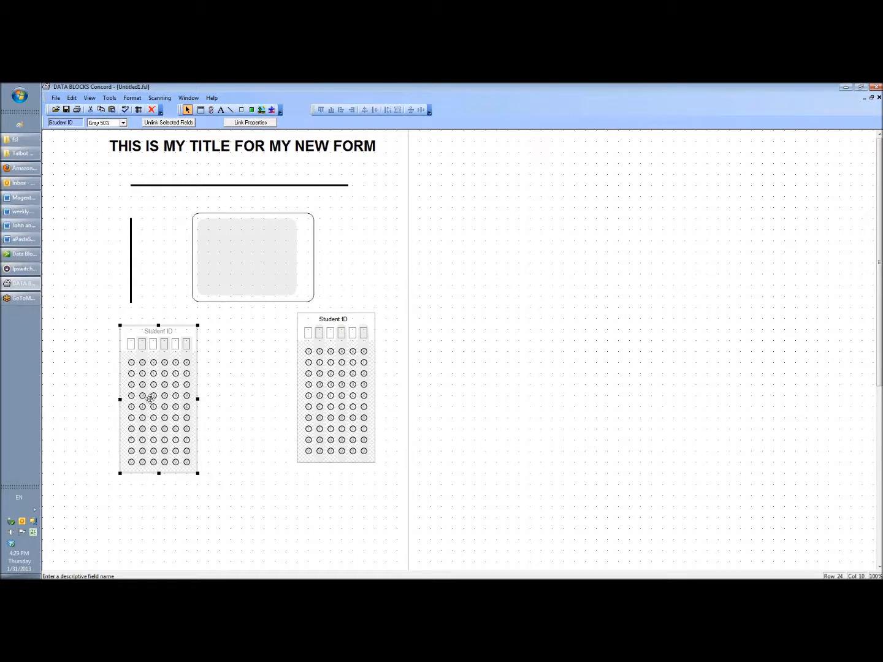
- Preview the A-Z Grid, the three Date types and the Fill in the Circles Completely box among the predefined fields without inserting any
{"action": "left_click", "coordinate": [109, 98]}
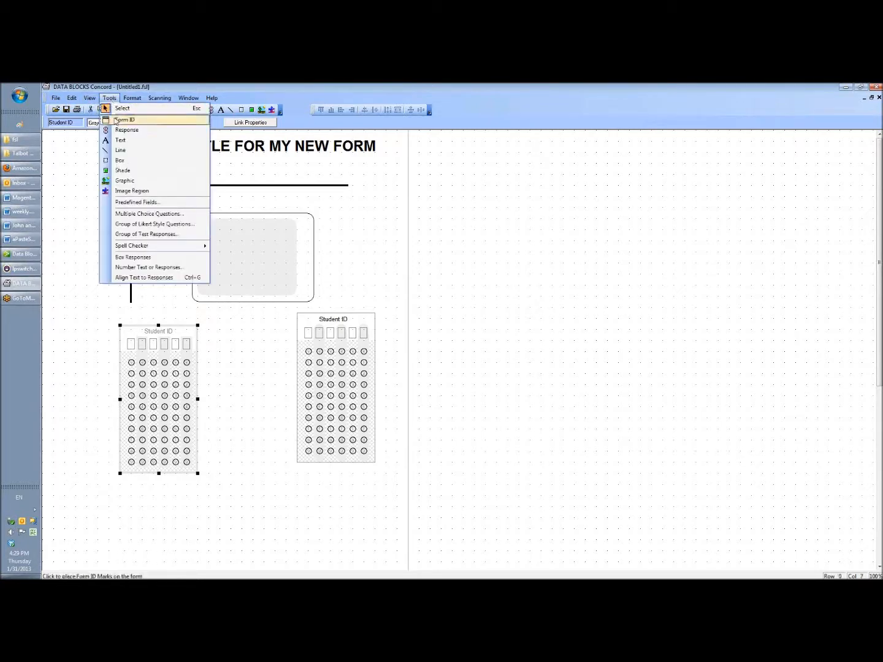
{"action": "left_click", "coordinate": [137, 202]}
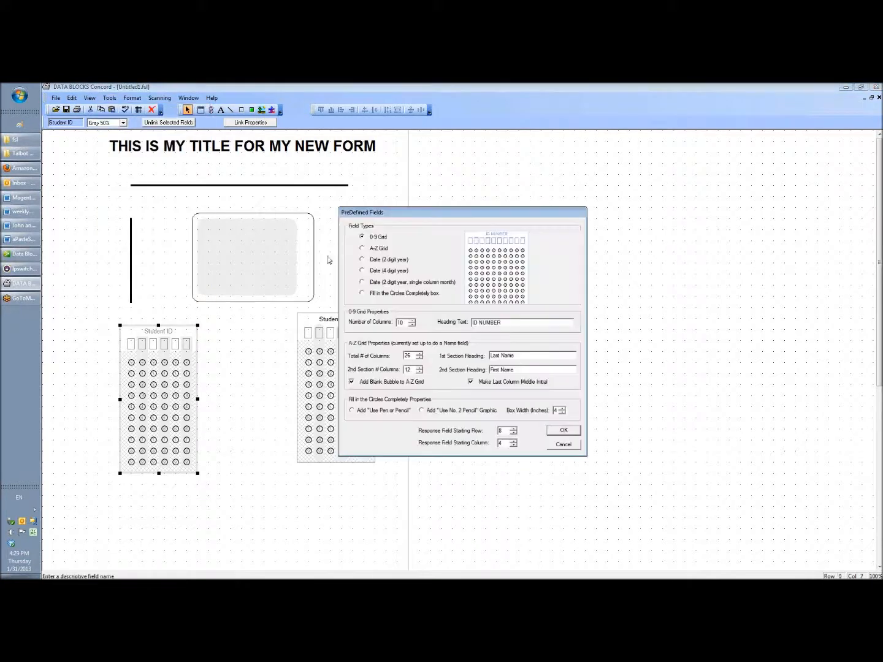
{"action": "left_click", "coordinate": [361, 249]}
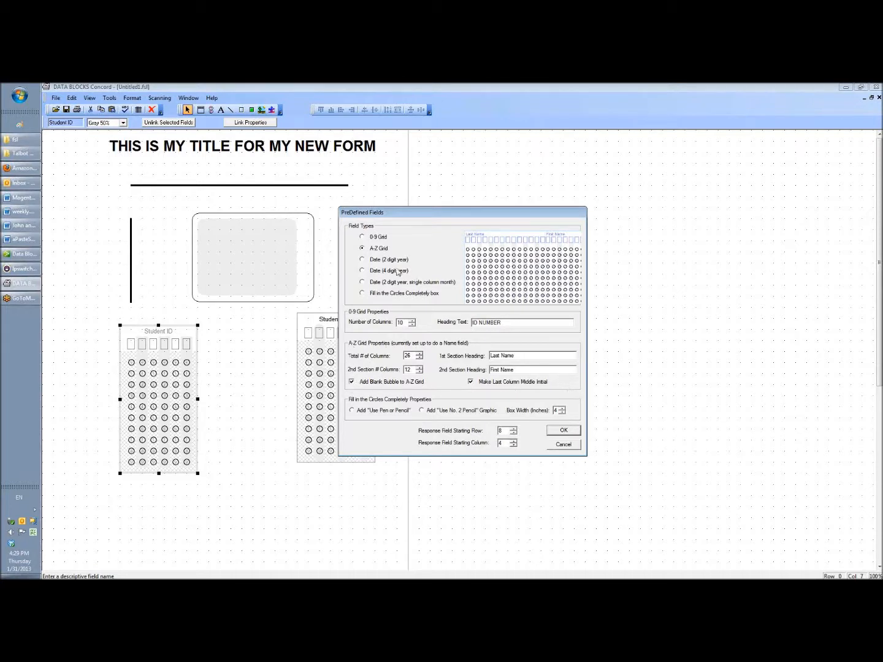
{"action": "left_click", "coordinate": [362, 260]}
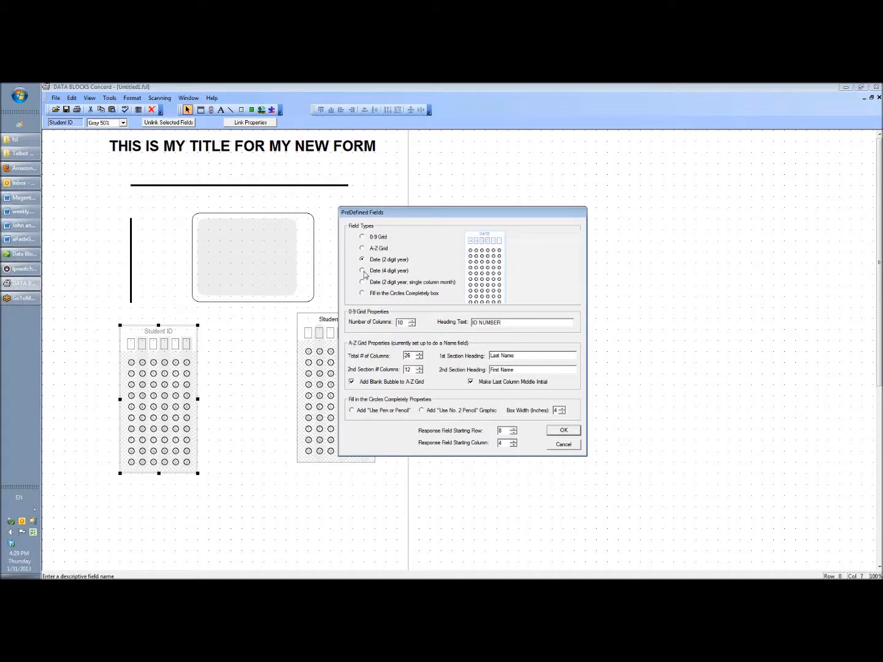
{"action": "left_click", "coordinate": [363, 272]}
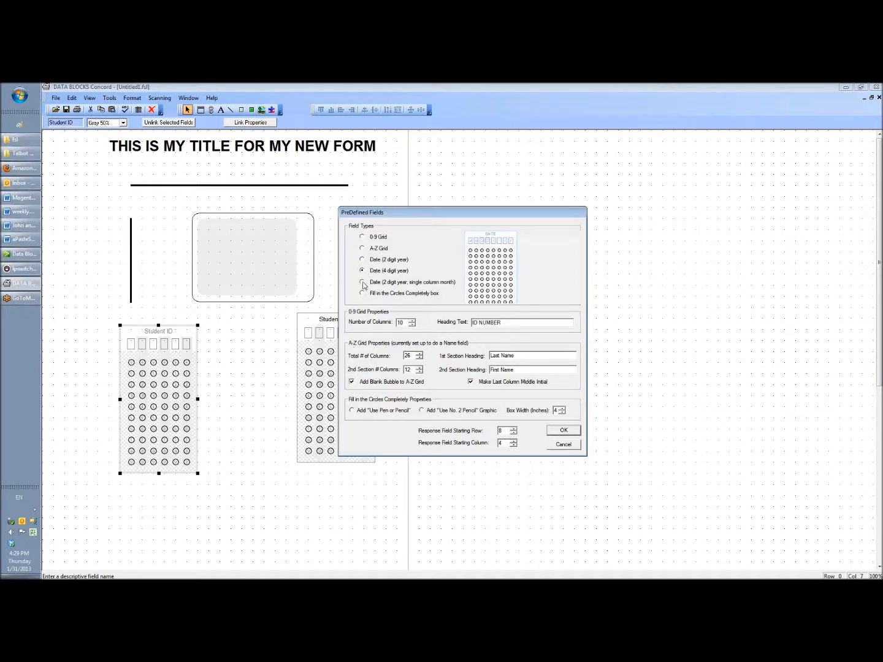
{"action": "left_click", "coordinate": [362, 283]}
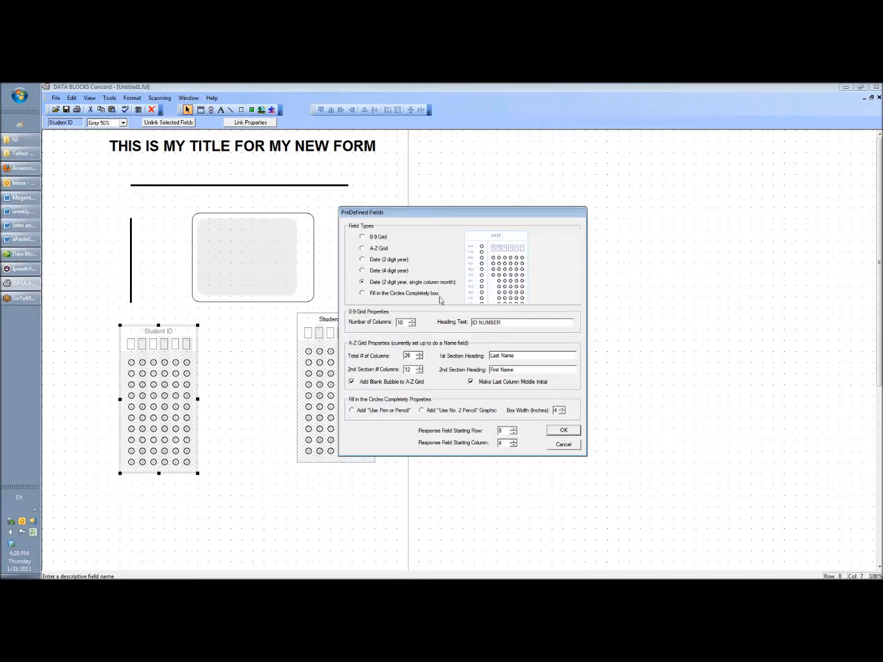
{"action": "left_click", "coordinate": [361, 295]}
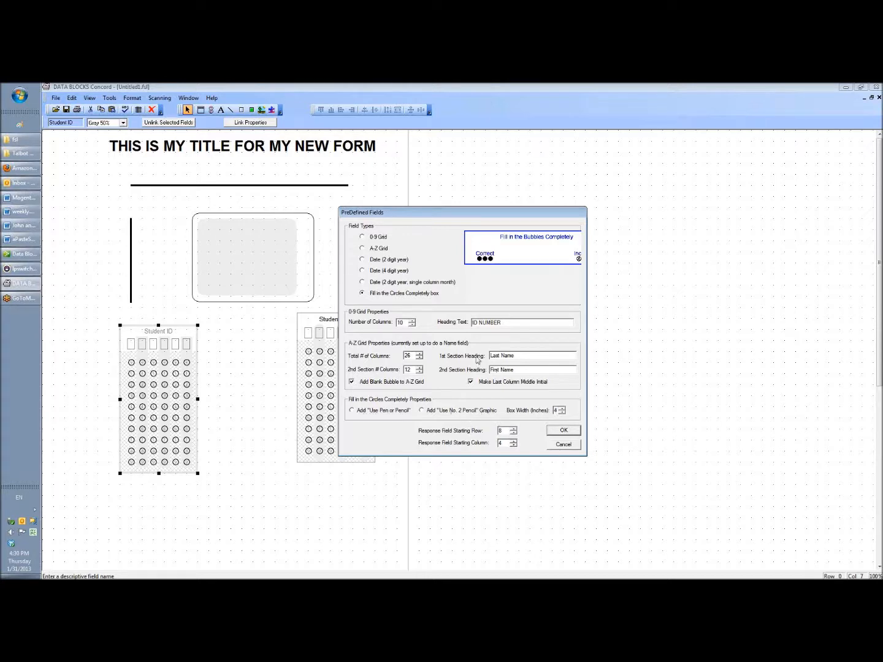
{"action": "left_click", "coordinate": [571, 450]}
- Delete the manually built Student ID block on the right, including its box, heading, shades and bubbles
{"action": "left_click_drag", "start_coordinate": [388, 400], "coordinate": [301, 467]}
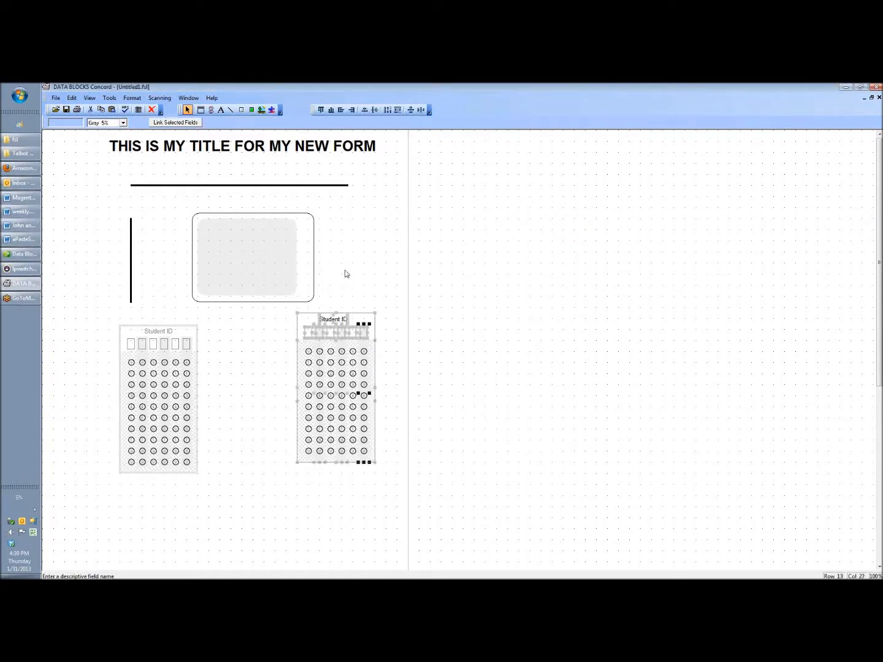
{"action": "left_click", "coordinate": [151, 111]}
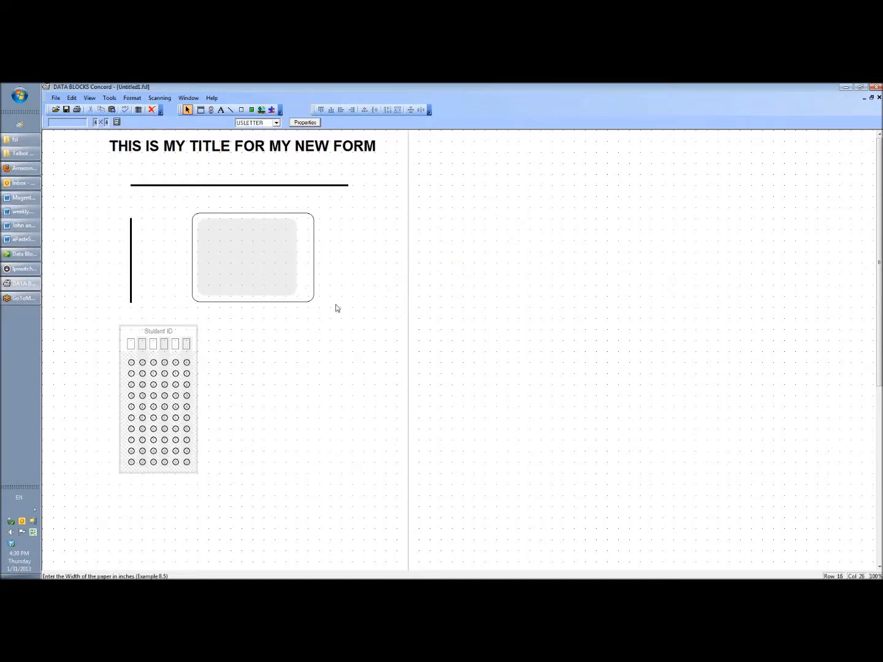
- Check the properties of the shade inside the rounded box, enlarge the shade and move it over the box's right half
{"action": "left_click", "coordinate": [254, 247]}
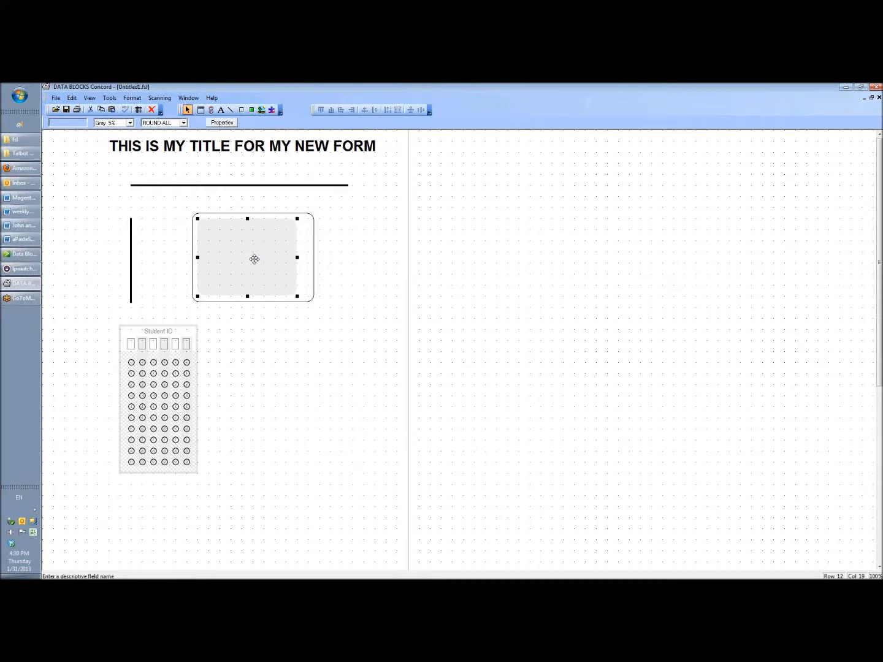
{"action": "double_click", "coordinate": [252, 255]}
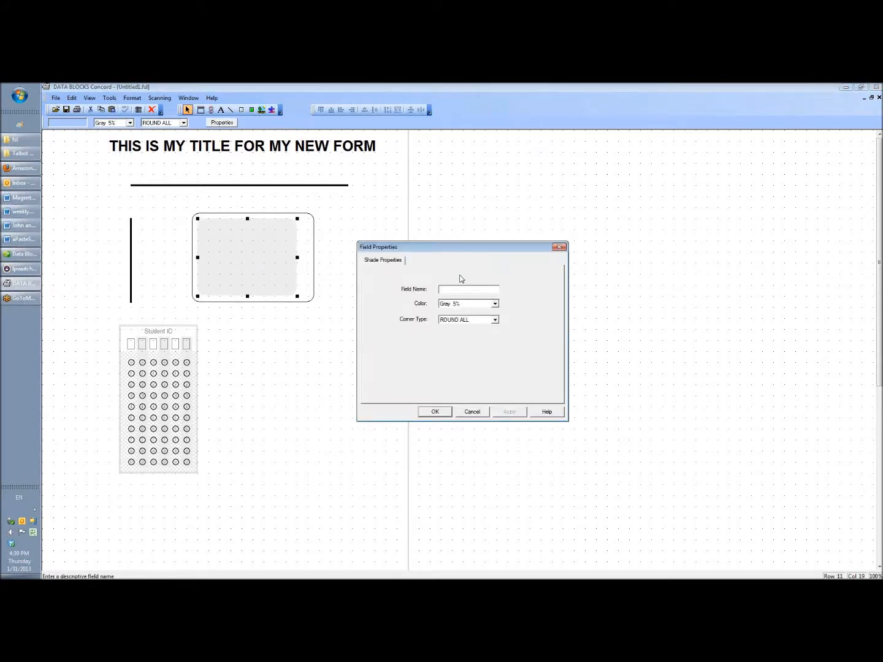
{"action": "left_click", "coordinate": [476, 412]}
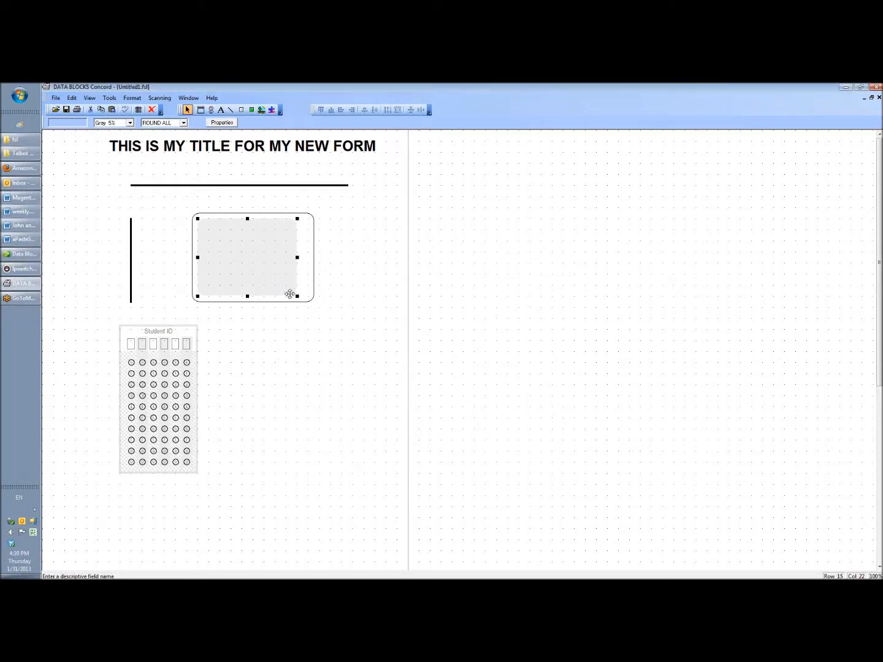
{"action": "left_click_drag", "start_coordinate": [297, 296], "coordinate": [344, 351]}
{"action": "left_click_drag", "start_coordinate": [331, 274], "coordinate": [355, 429]}
{"action": "left_click_drag", "start_coordinate": [298, 424], "coordinate": [321, 250]}
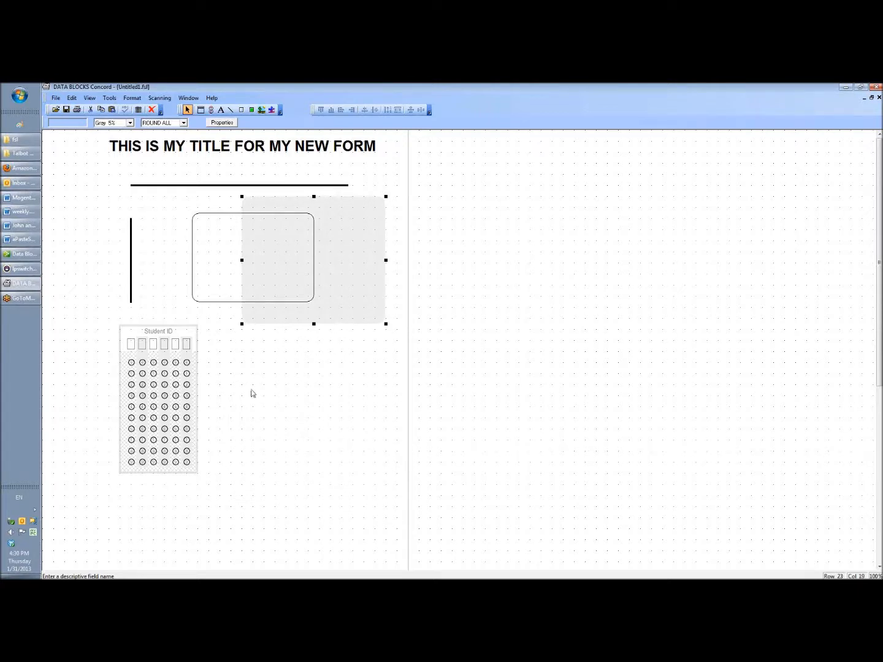
- Save the form as "atest" in the A Concord Clients folder
{"action": "key", "text": "ctrl+s"}
{"action": "left_click", "coordinate": [521, 256]}
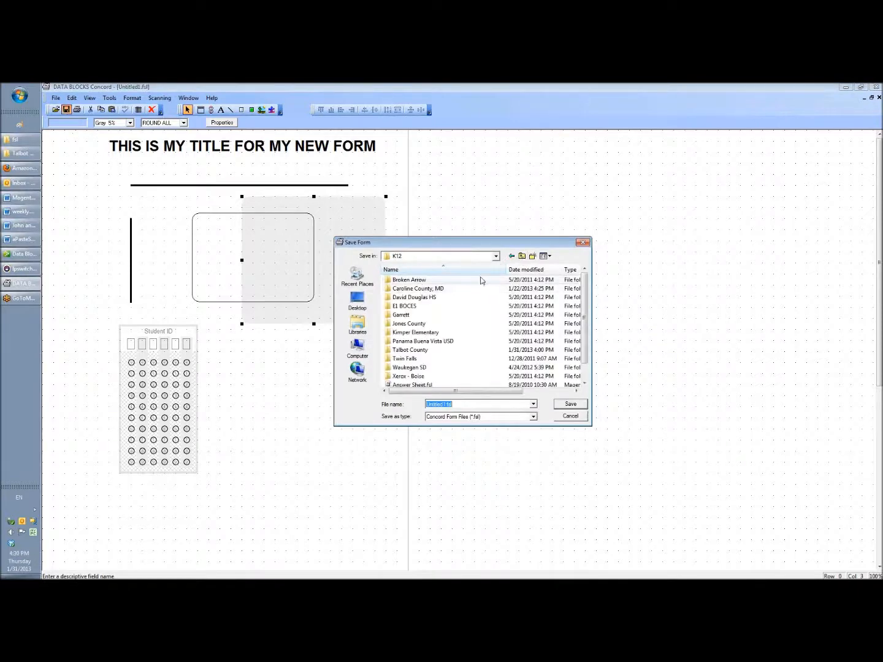
{"action": "left_click", "coordinate": [521, 257]}
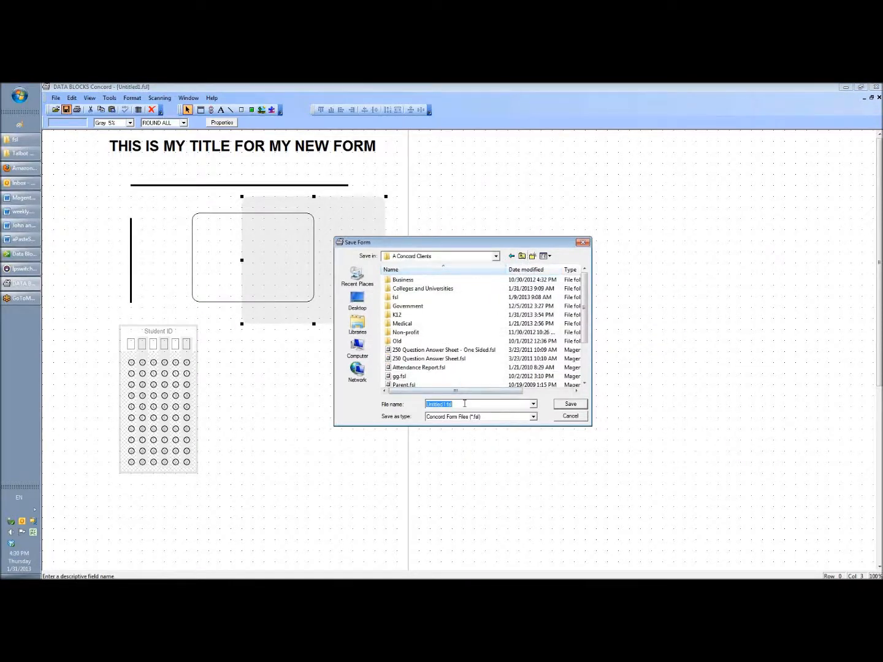
{"action": "type", "text": "atest"}
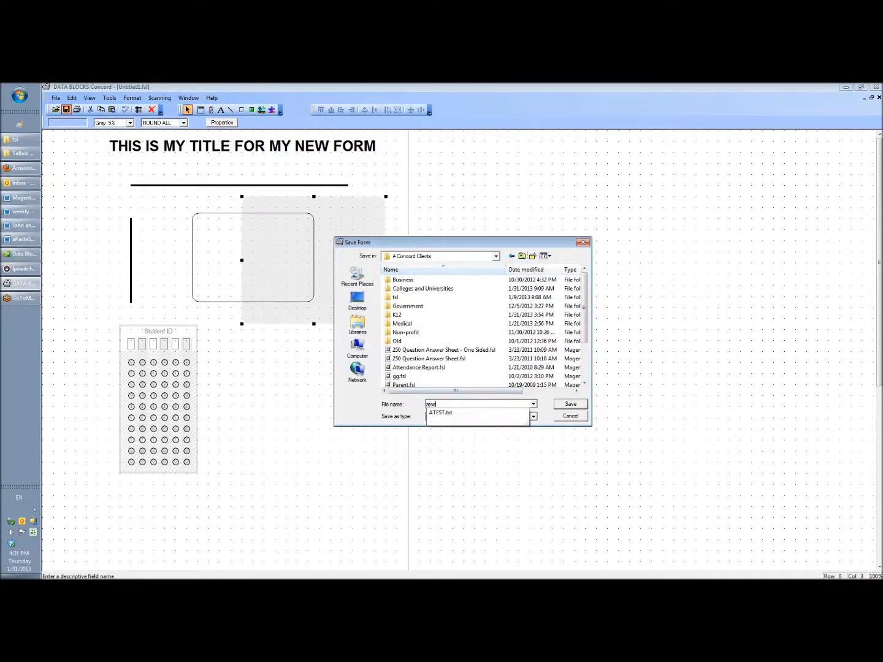
{"action": "key", "text": "Return"}
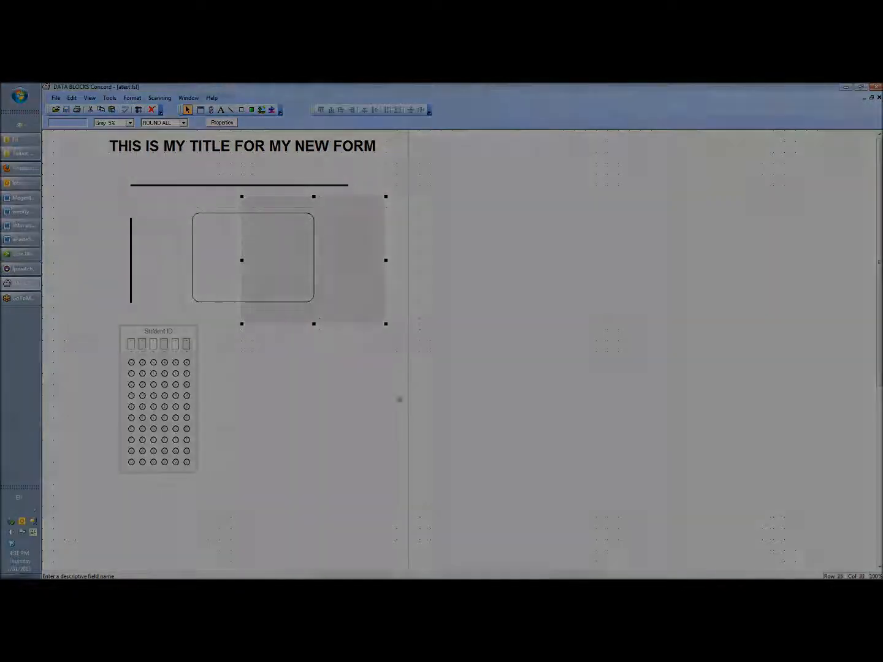